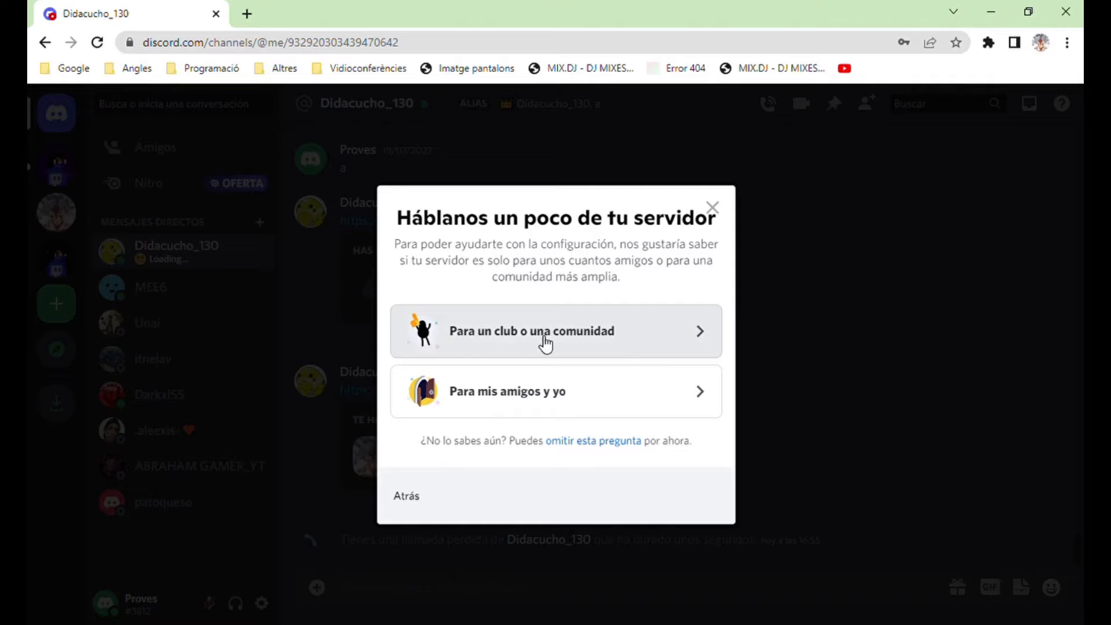
# Step: Create the new server by choosing its audience, adding an icon image and keeping the suggested server name
pyautogui.click(543, 370)
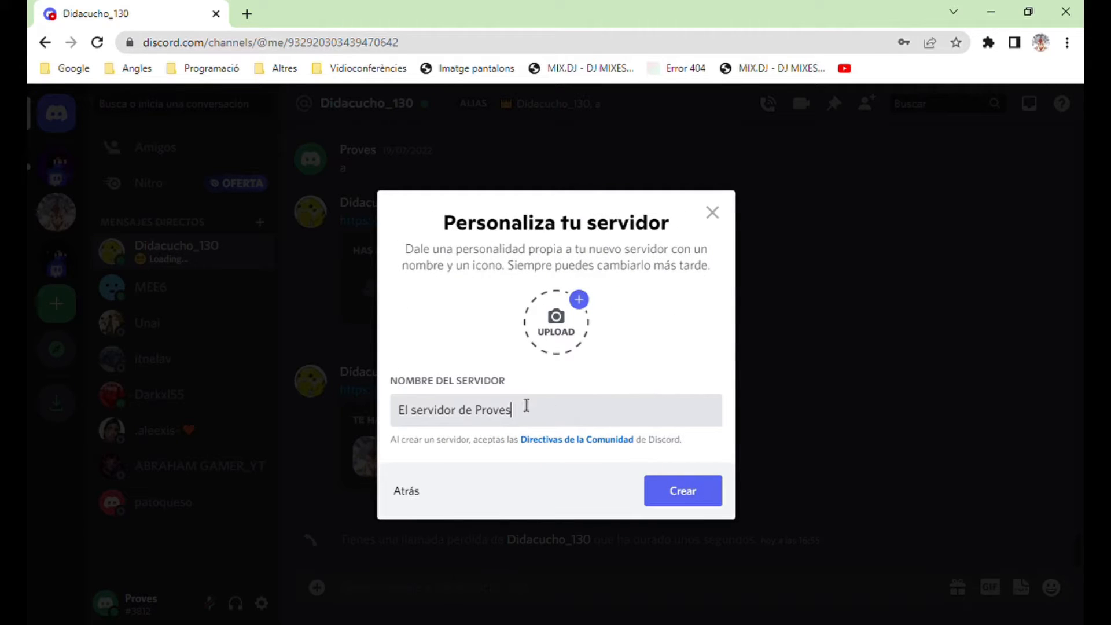
pyautogui.click(564, 325)
pyautogui.doubleClick(464, 360)
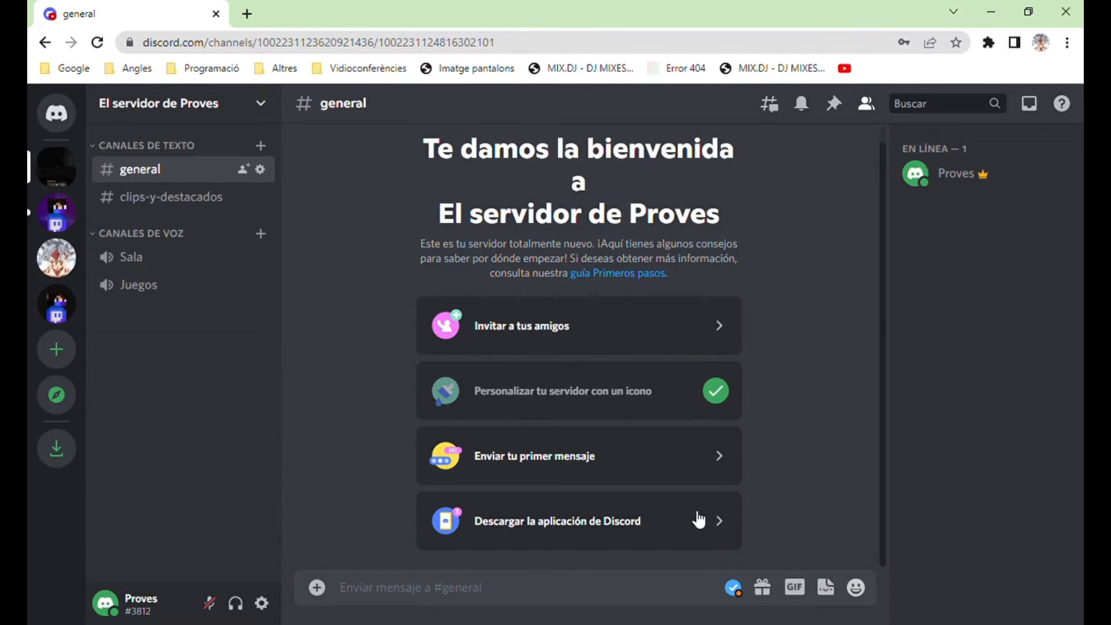
# Step: Open the new server's settings and start the community setup under Habilitar comunidad
pyautogui.click(168, 104)
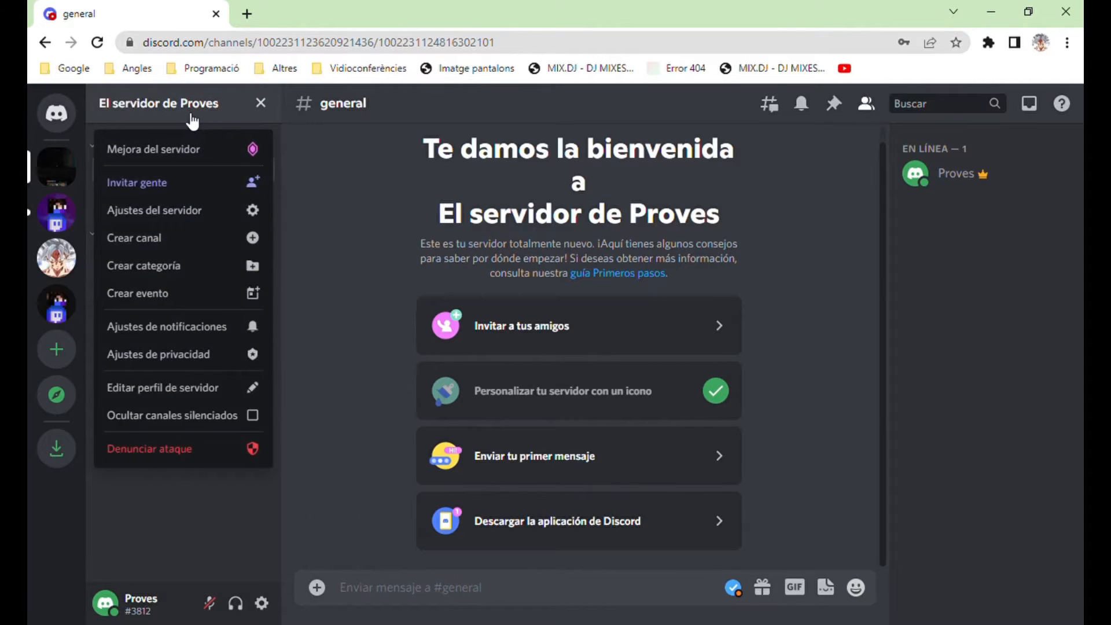
pyautogui.click(192, 211)
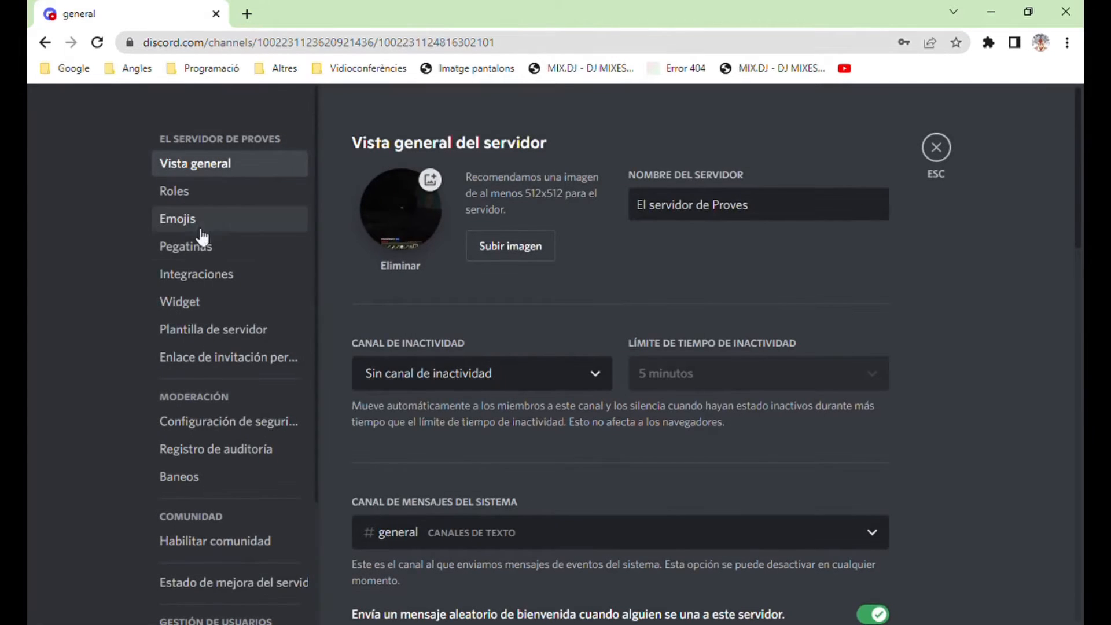
pyautogui.scroll(-1, 268, 243)
pyautogui.scroll(-3, 270, 265)
pyautogui.click(222, 388)
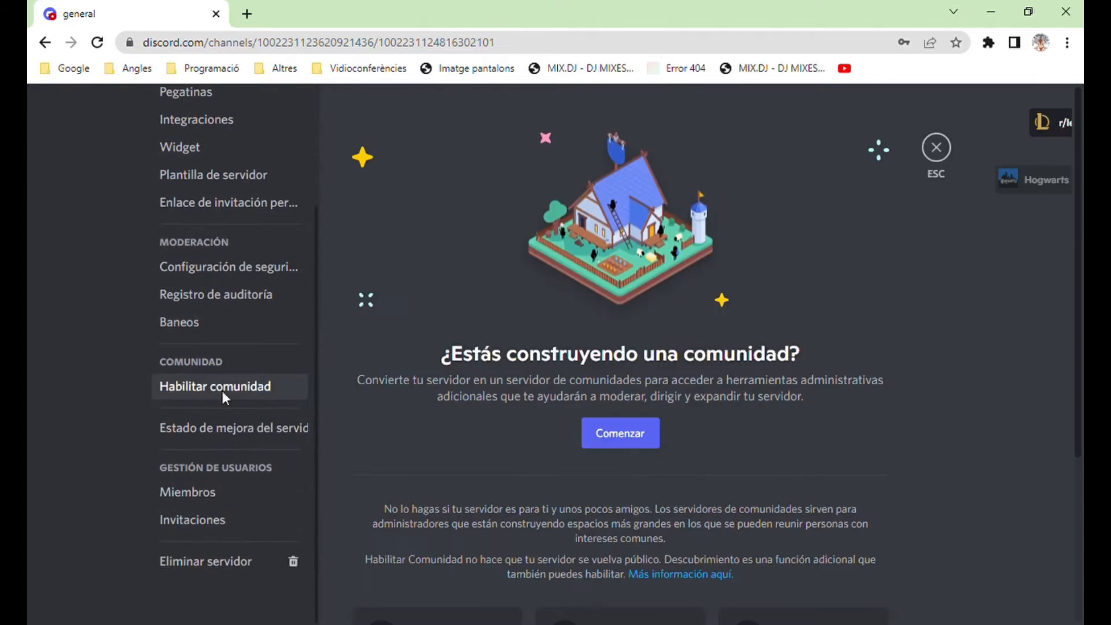
pyautogui.click(613, 431)
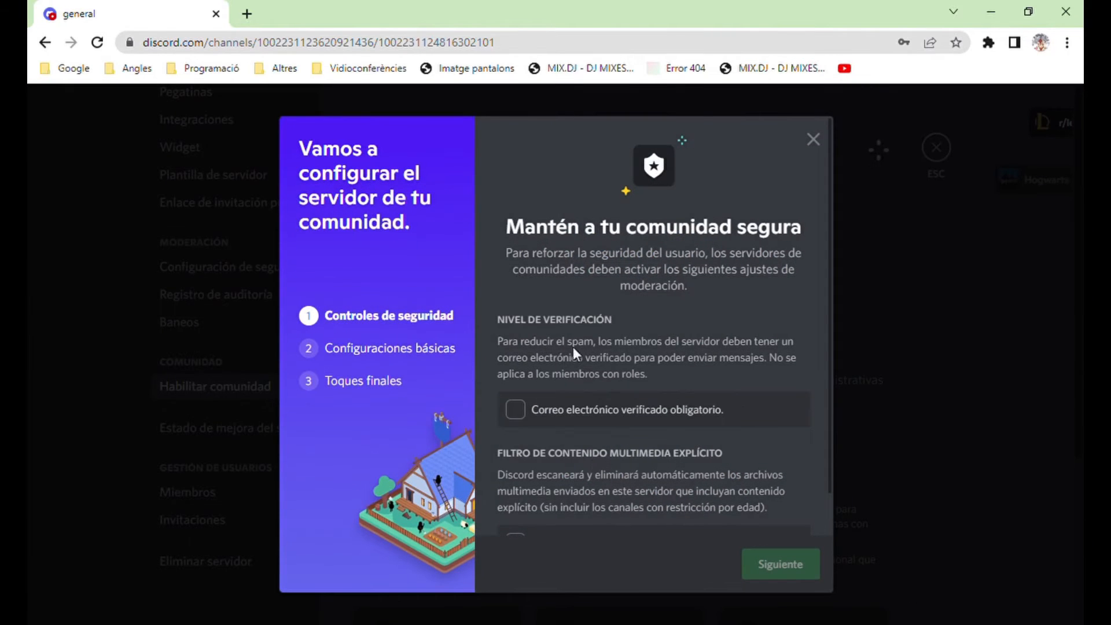
# Step: Require a verified e-mail and media scanning for all members, completing the Controles de seguridad stage
pyautogui.scroll(-1, 573, 346)
pyautogui.click(520, 366)
pyautogui.click(665, 497)
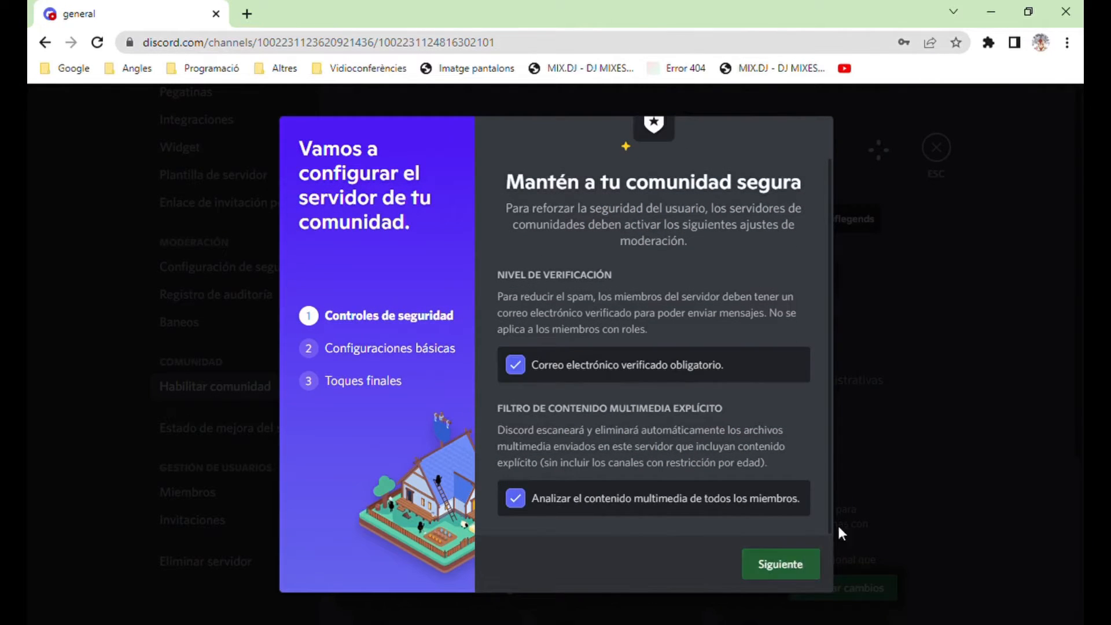
pyautogui.click(788, 572)
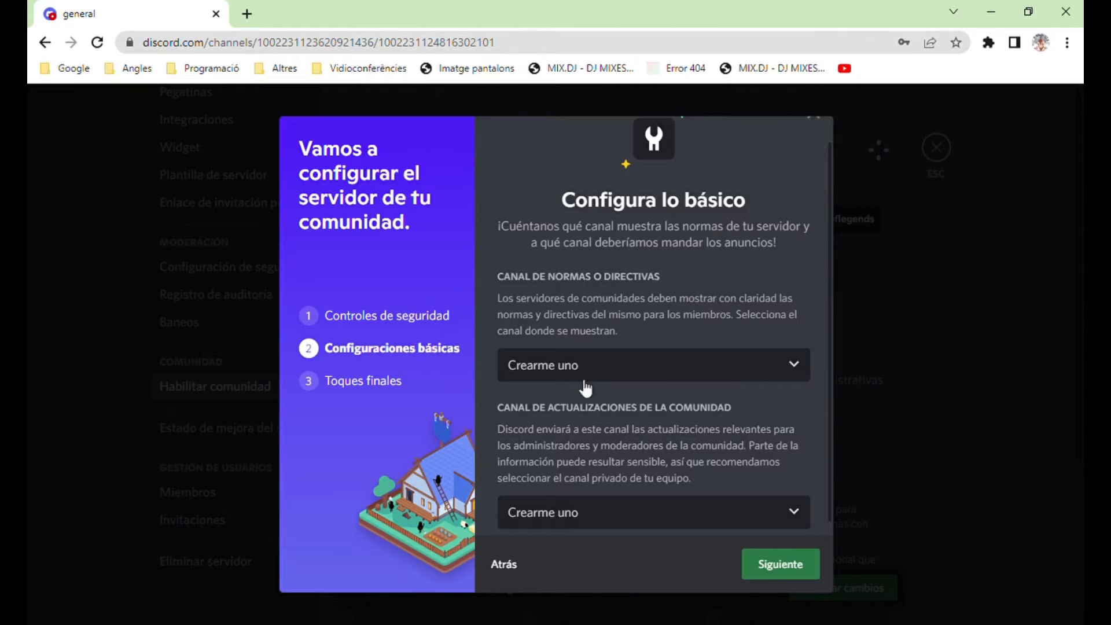
# Step: Keep Crearme uno for the rules and community updates channels and complete the Configuraciones básicas stage
pyautogui.click(635, 369)
pyautogui.scroll(1, 651, 406)
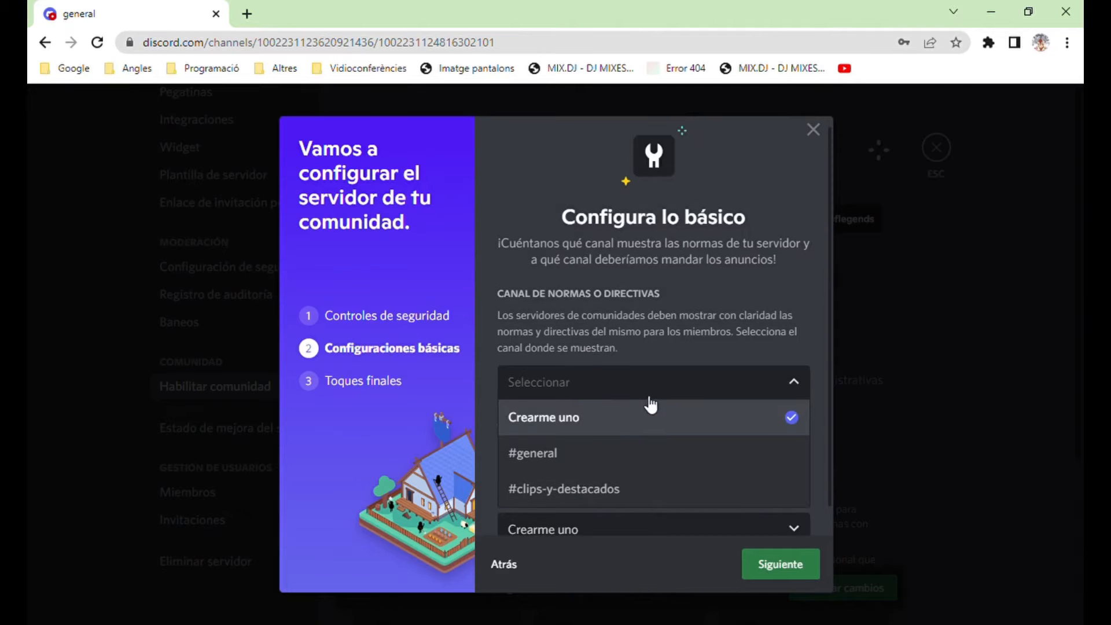
pyautogui.click(785, 386)
pyautogui.scroll(-1, 762, 452)
pyautogui.click(787, 565)
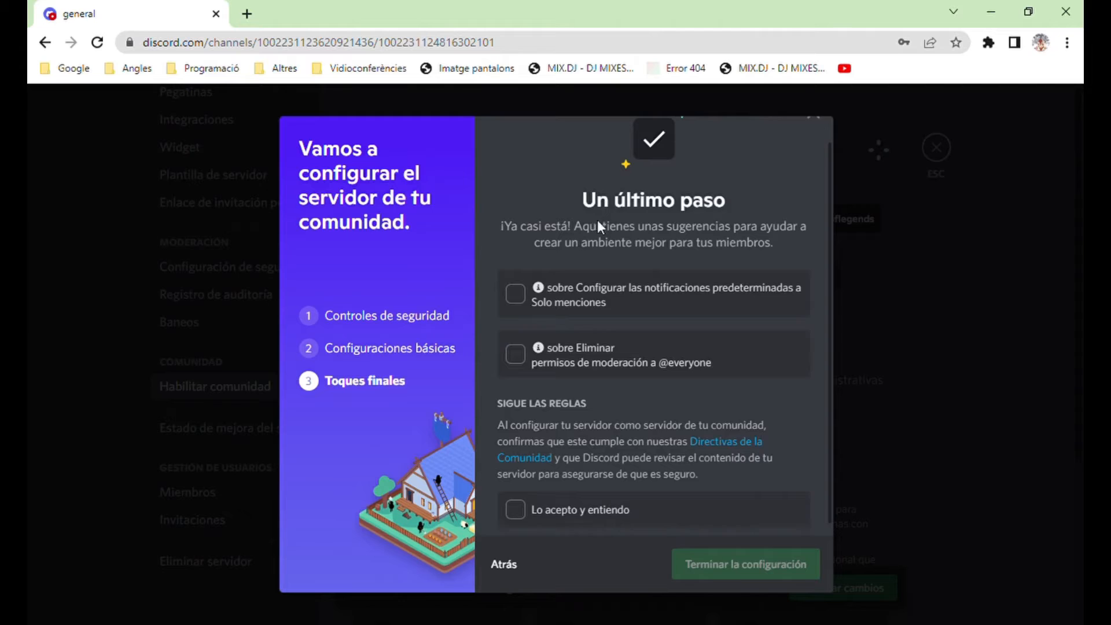
# Step: Set default notifications to Solo menciones, accept the community rules and finish the community setup
pyautogui.scroll(-1, 663, 326)
pyautogui.click(660, 304)
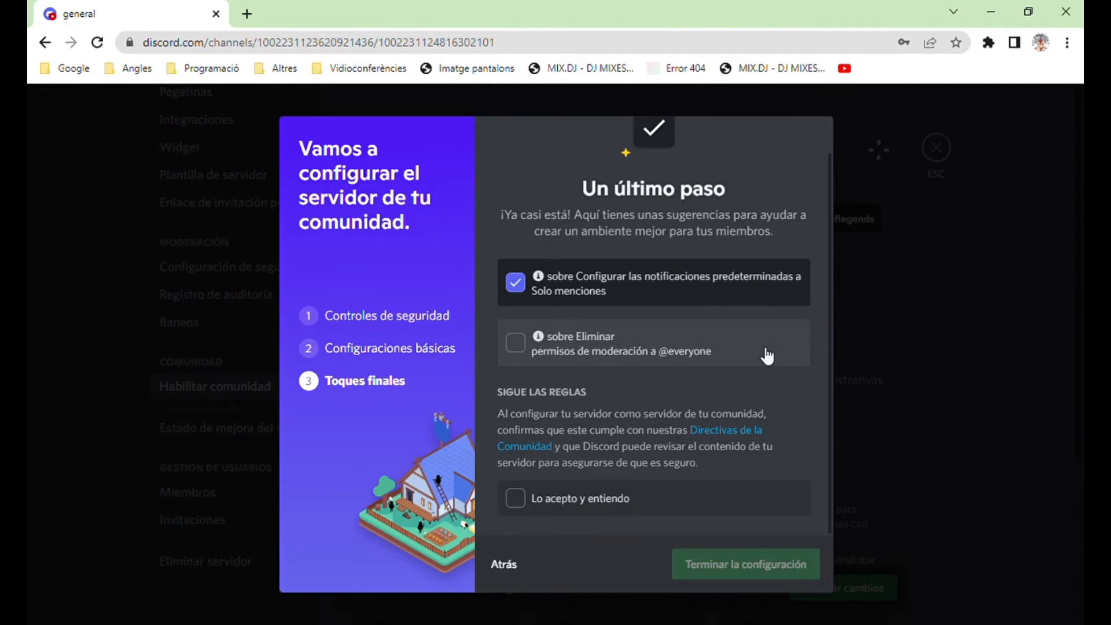
pyautogui.click(657, 502)
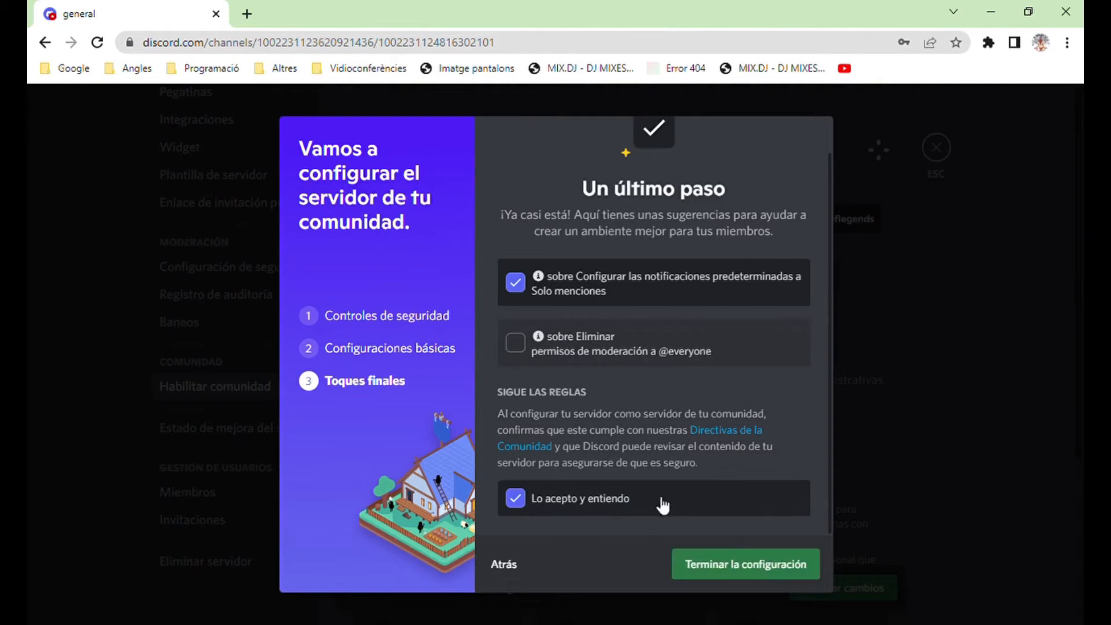
pyautogui.click(745, 563)
# Step: Set the rules channel to #rules and the community updates channel to #moderator-only
pyautogui.scroll(-2, 648, 456)
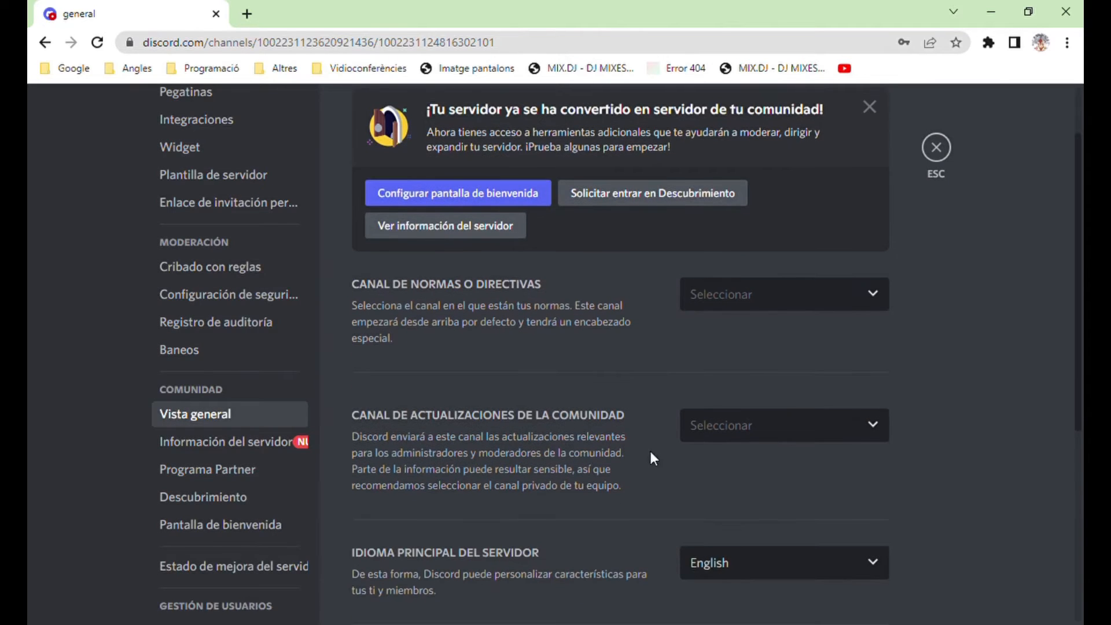
pyautogui.click(774, 298)
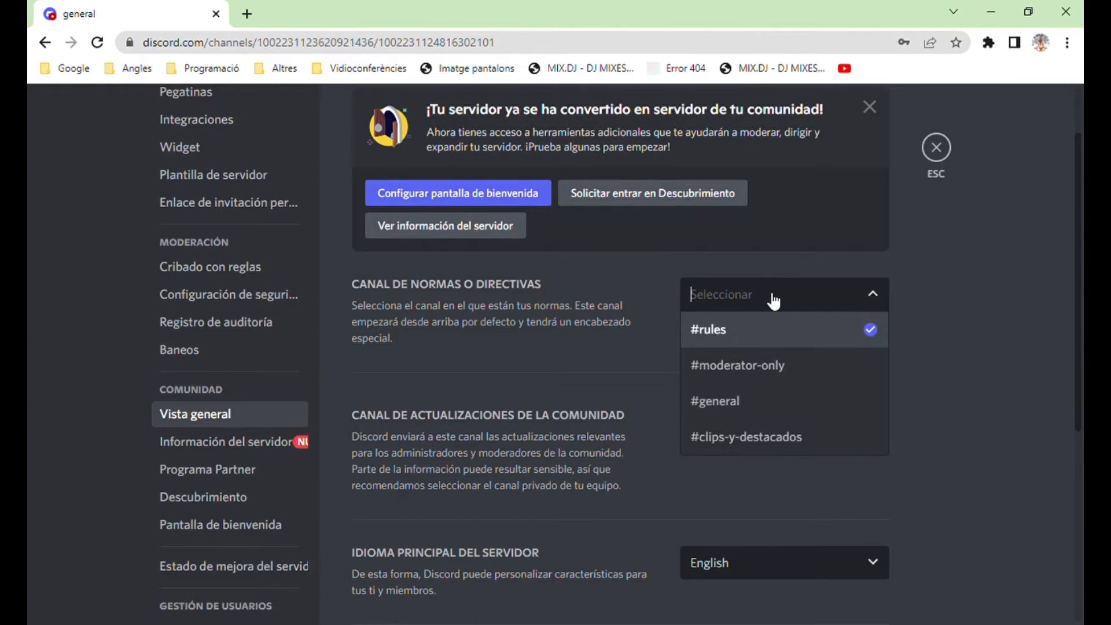
pyautogui.click(778, 333)
pyautogui.click(793, 426)
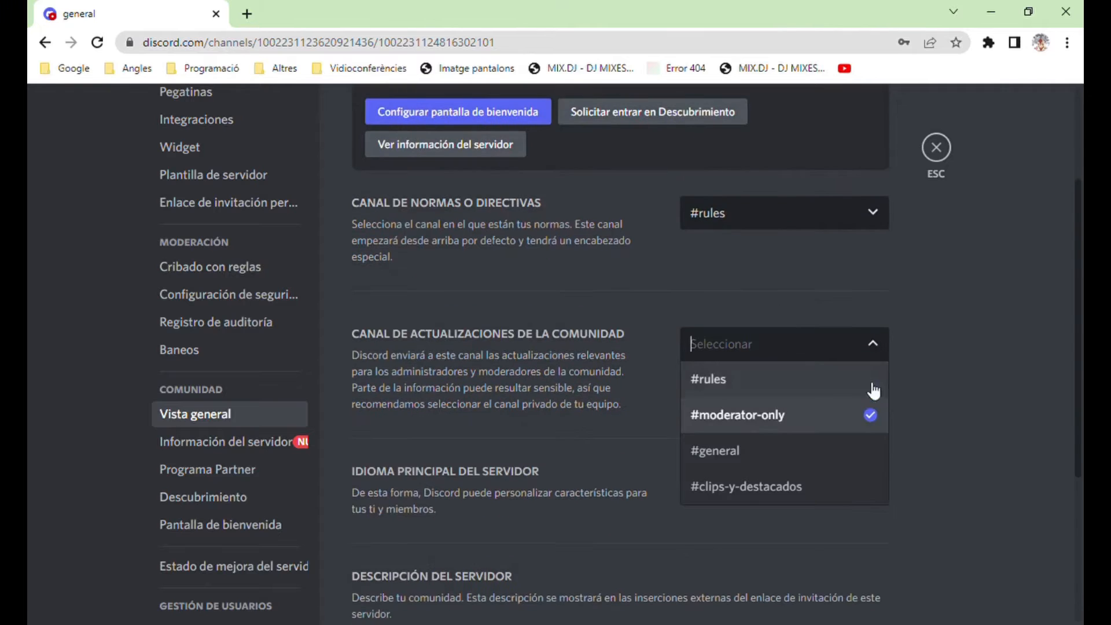
pyautogui.click(836, 422)
# Step: Set the server's primary language to Español, save the changes and leave the server settings
pyautogui.scroll(-2, 861, 452)
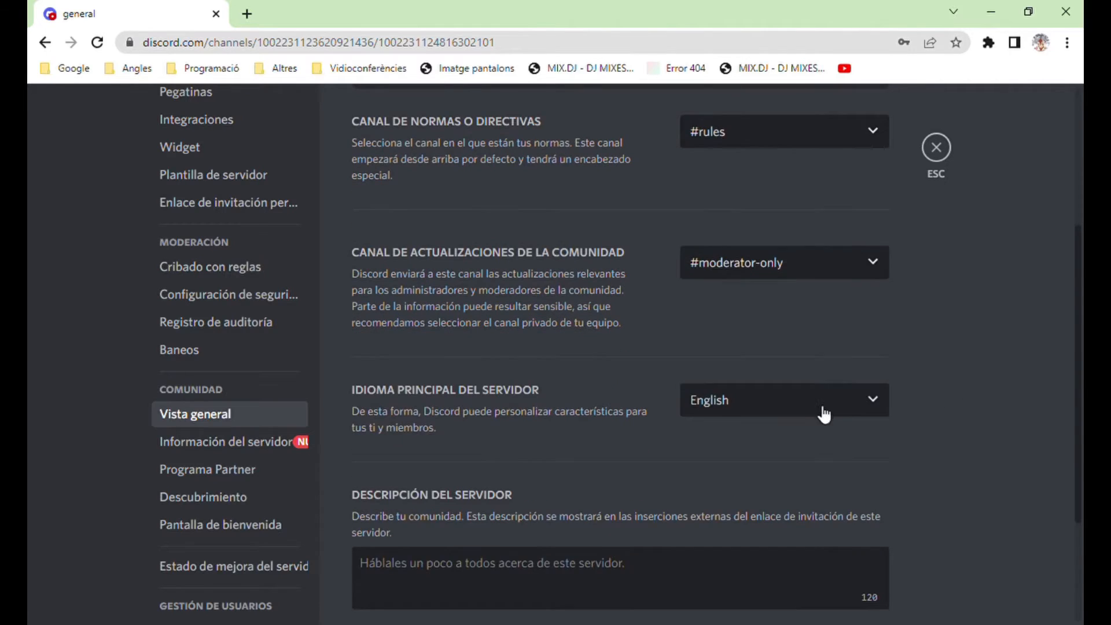
pyautogui.click(827, 411)
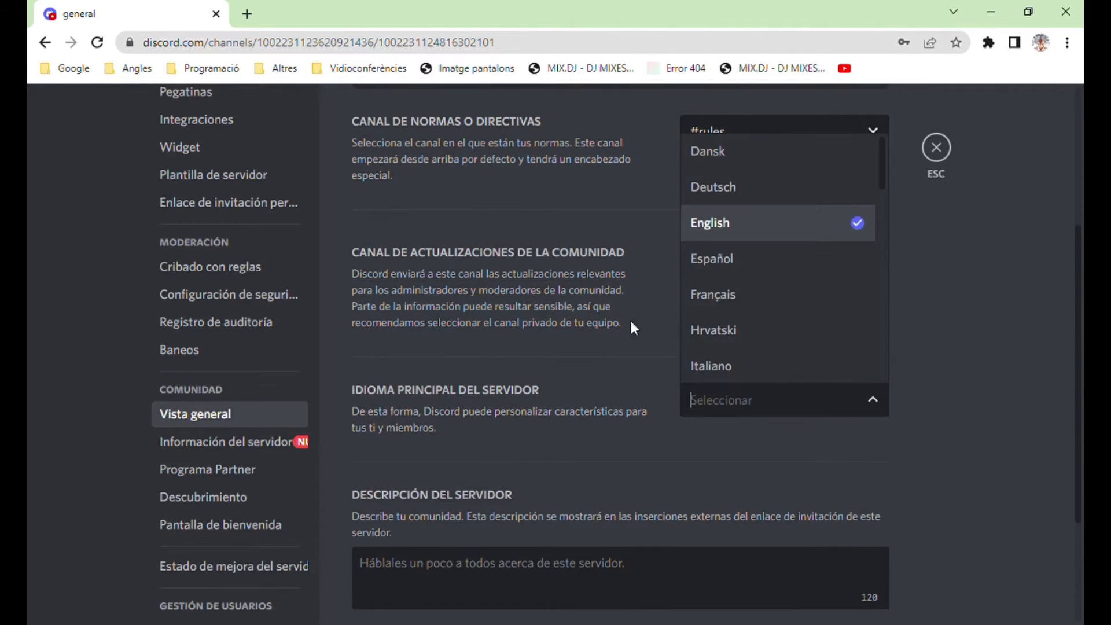
pyautogui.click(745, 258)
pyautogui.scroll(-2, 678, 496)
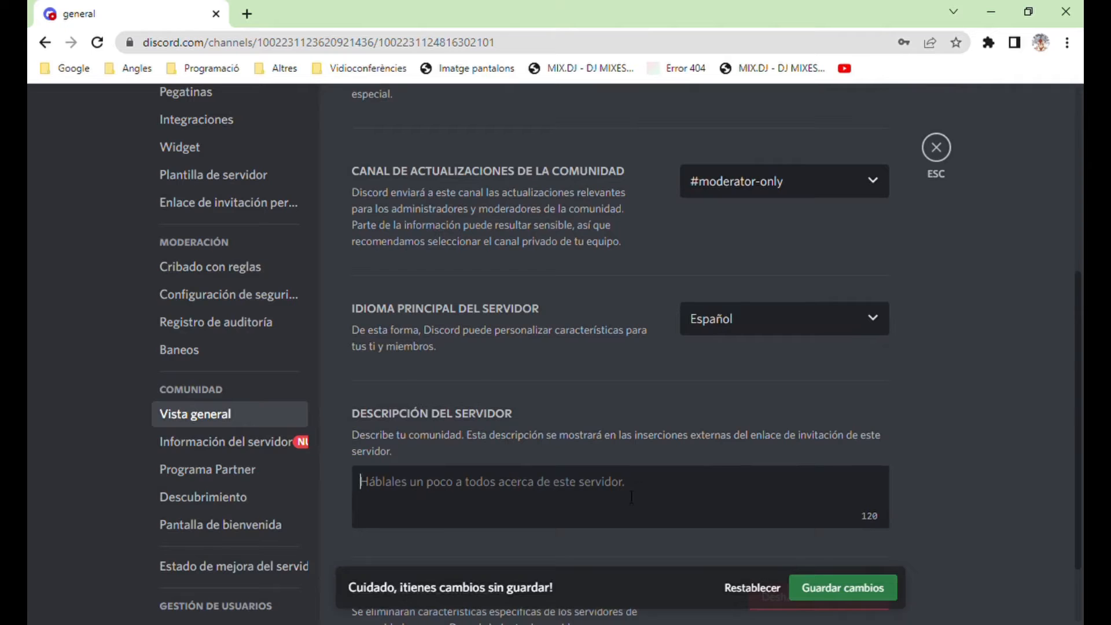
pyautogui.click(843, 588)
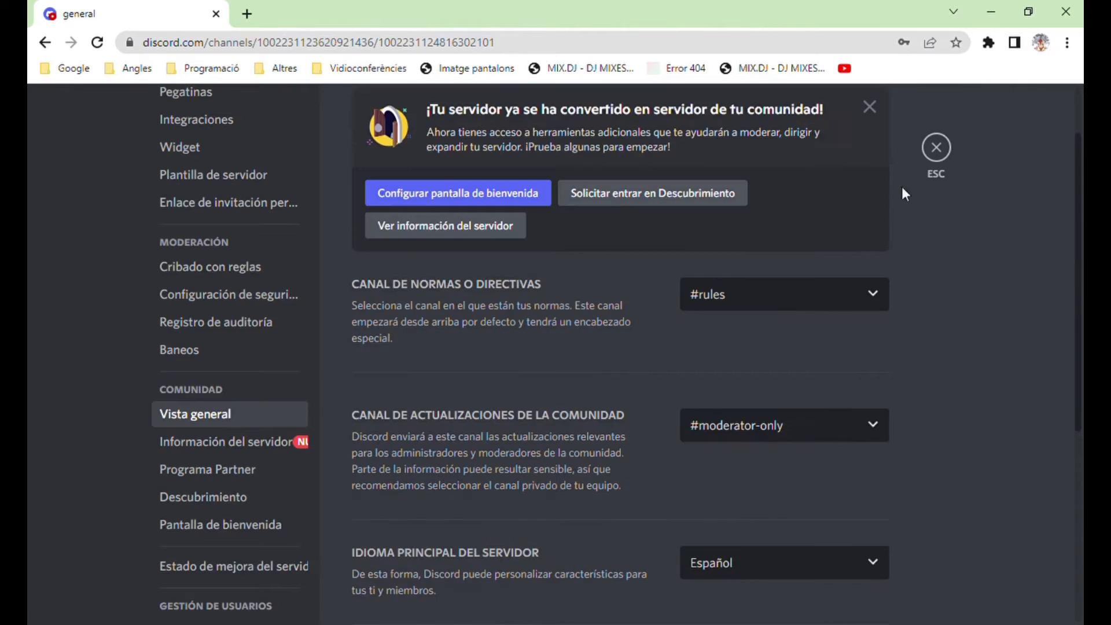
pyautogui.click(933, 151)
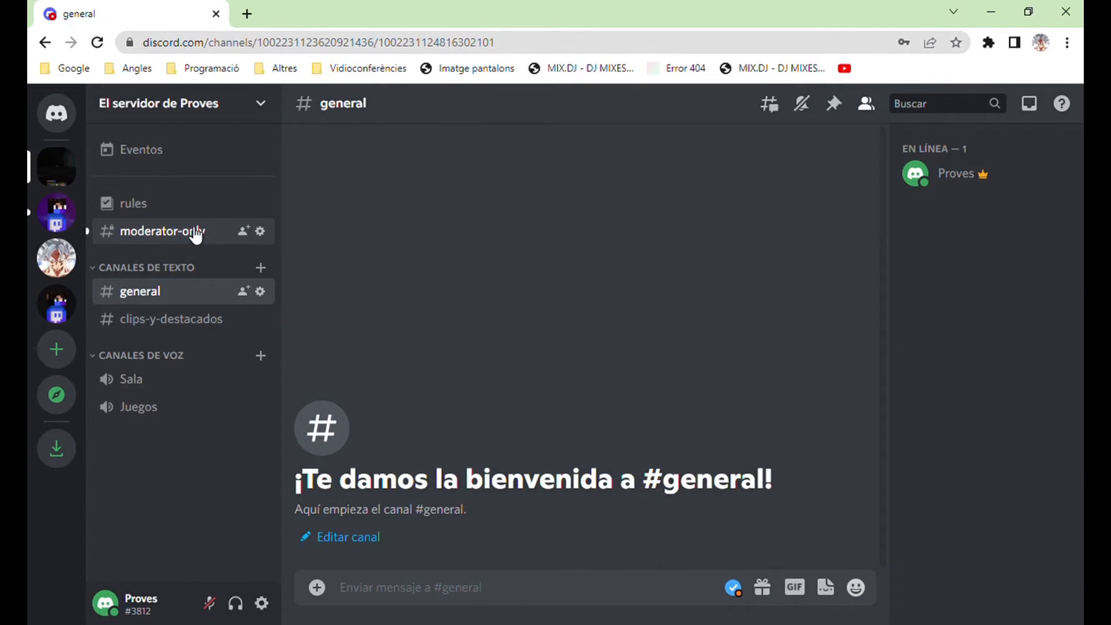
# Step: Post the messages "1. No palabrotes" and "bla vla bla" in the rules channel
pyautogui.click(202, 206)
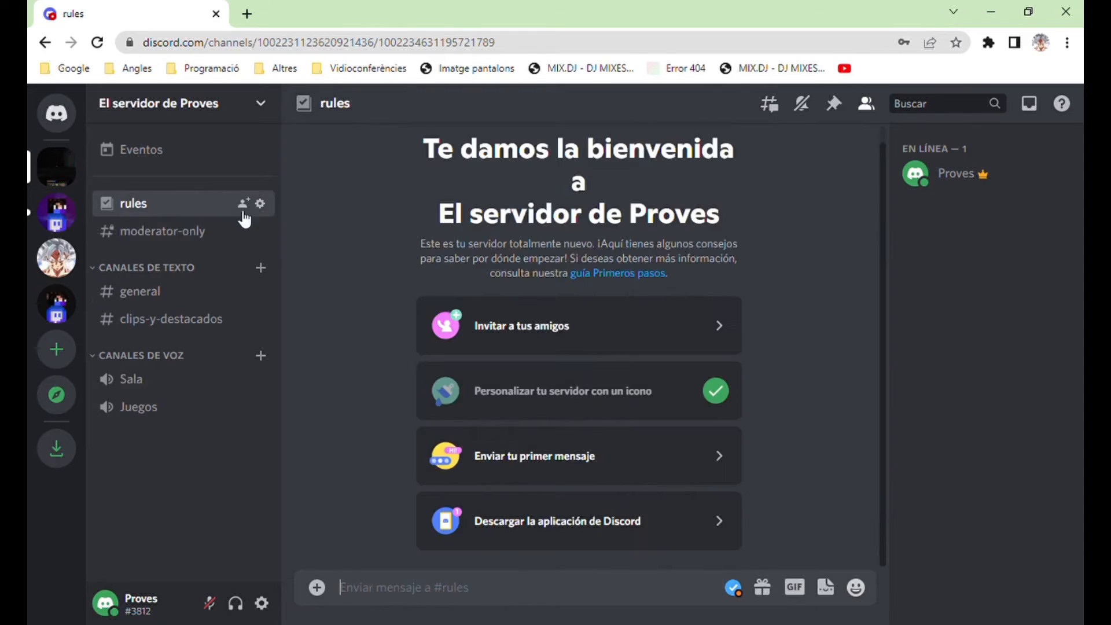
pyautogui.write('1')
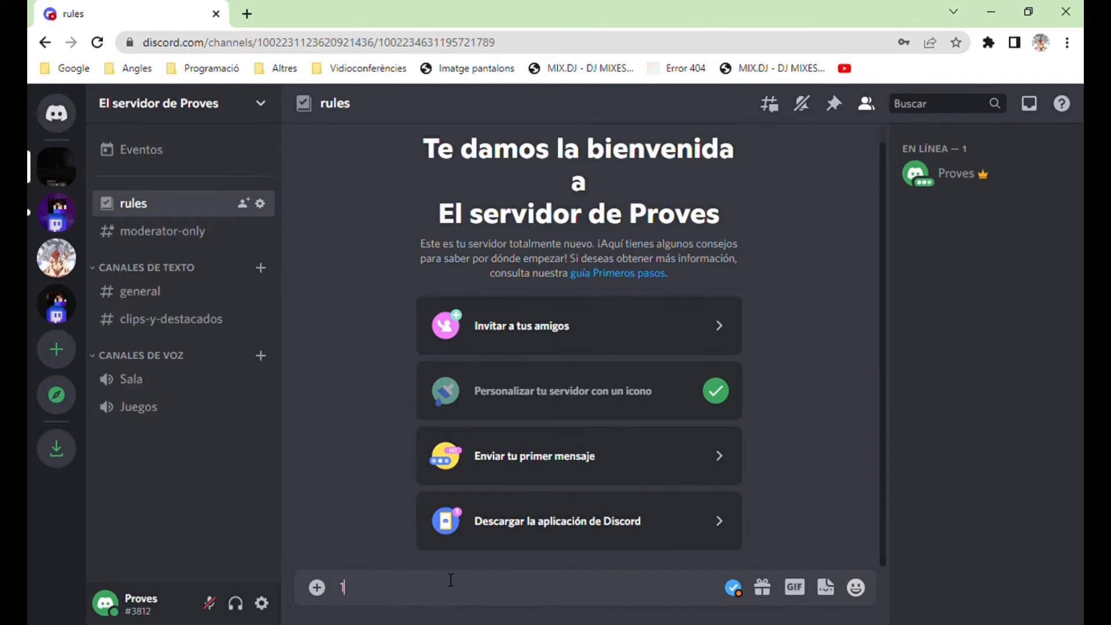
pyautogui.write('. No palabrotes')
pyautogui.press('Return')
pyautogui.write('bla vla bla')
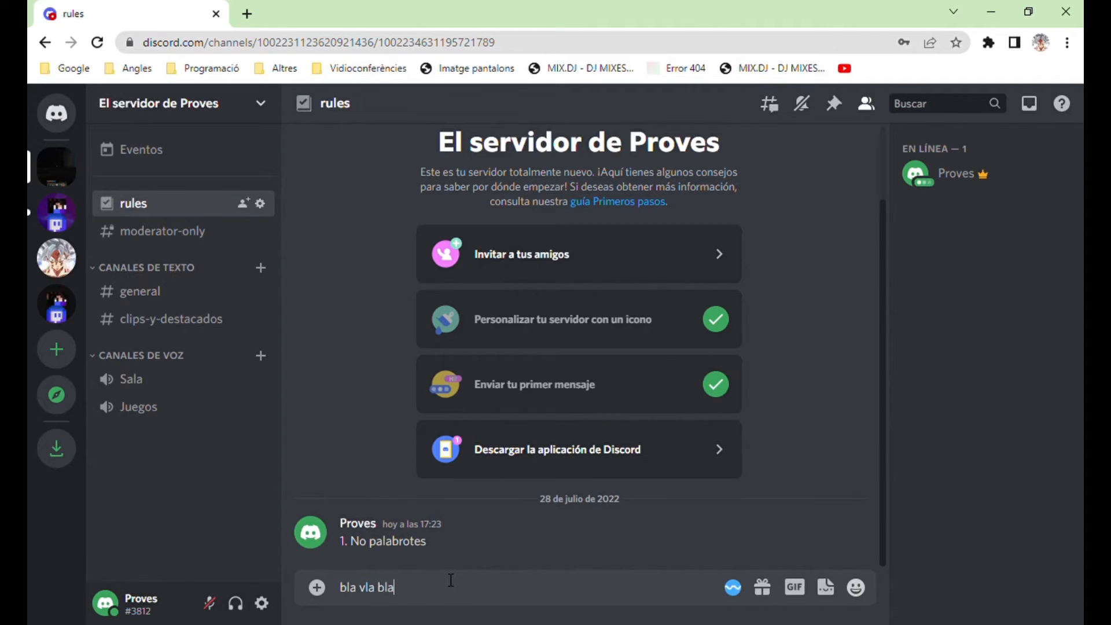
pyautogui.press('Return')
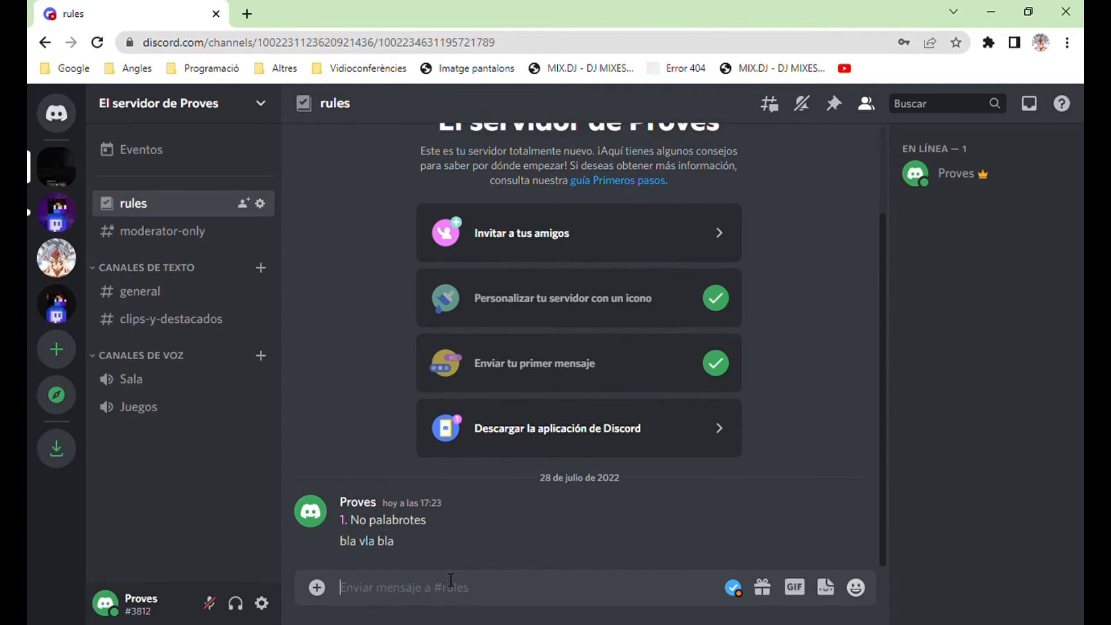
# Step: View the moderator-only channel and create an Announcement channel named "Noves coses"
pyautogui.click(154, 233)
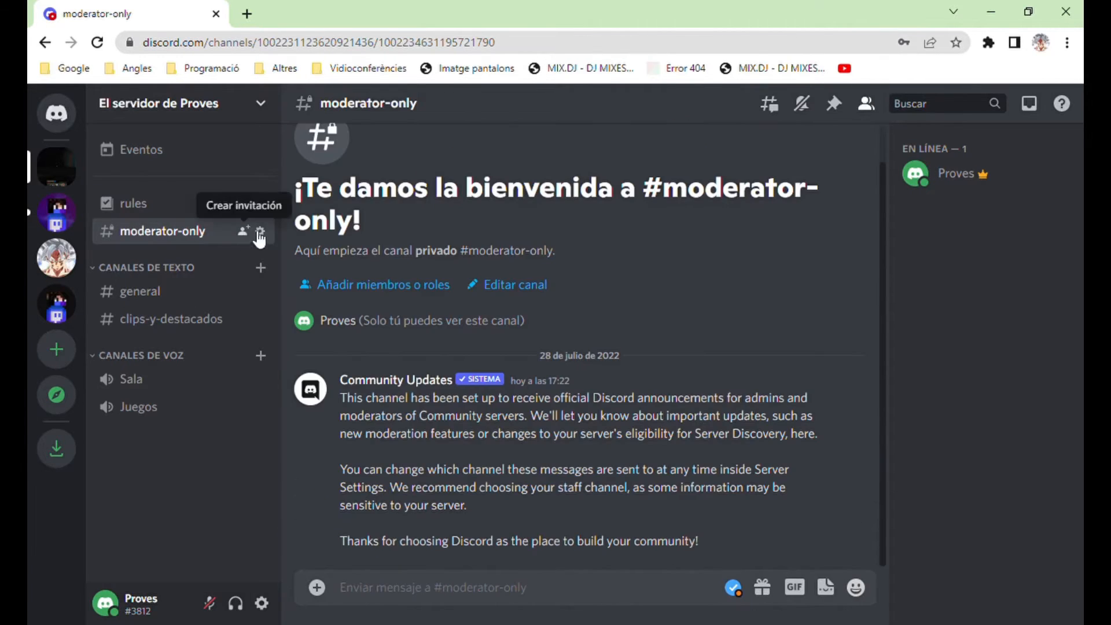
pyautogui.click(216, 106)
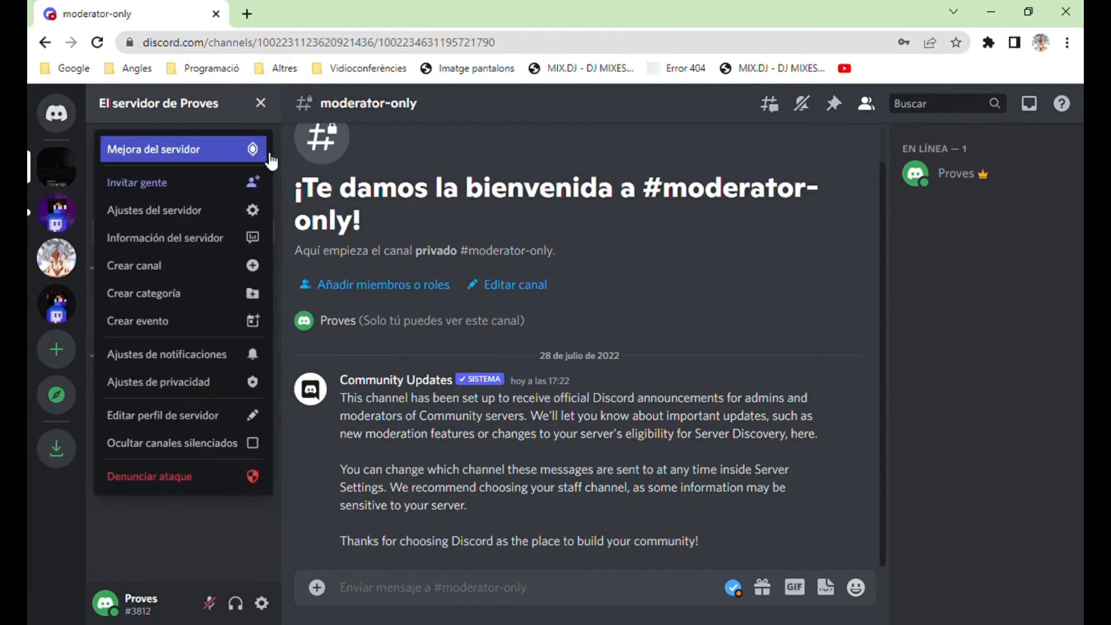
pyautogui.click(226, 265)
pyautogui.click(577, 324)
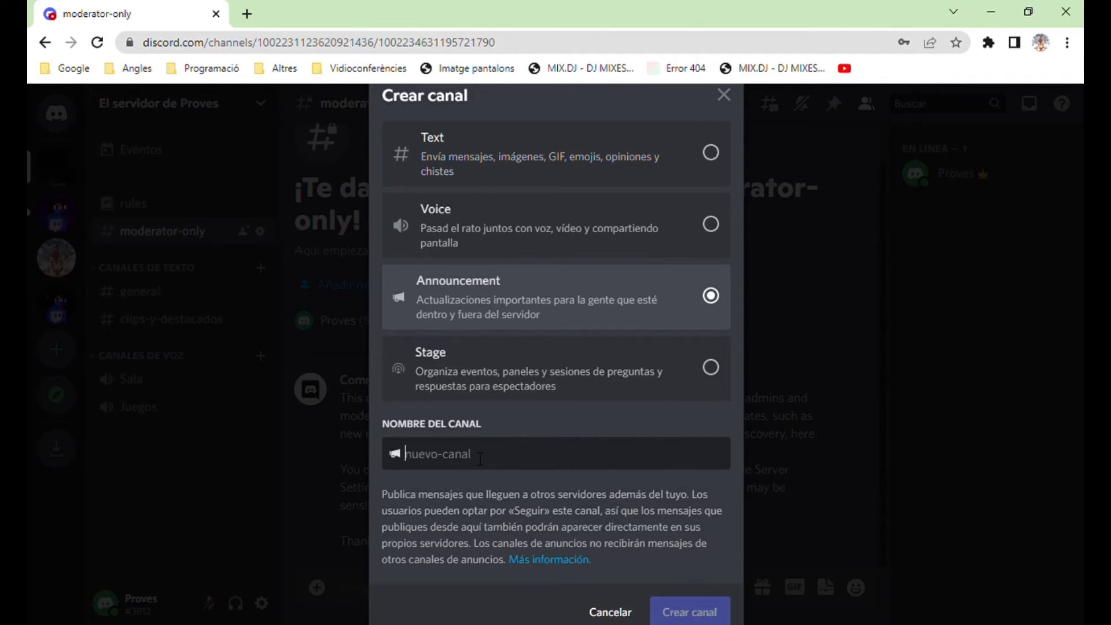
pyautogui.write('Noves coses')
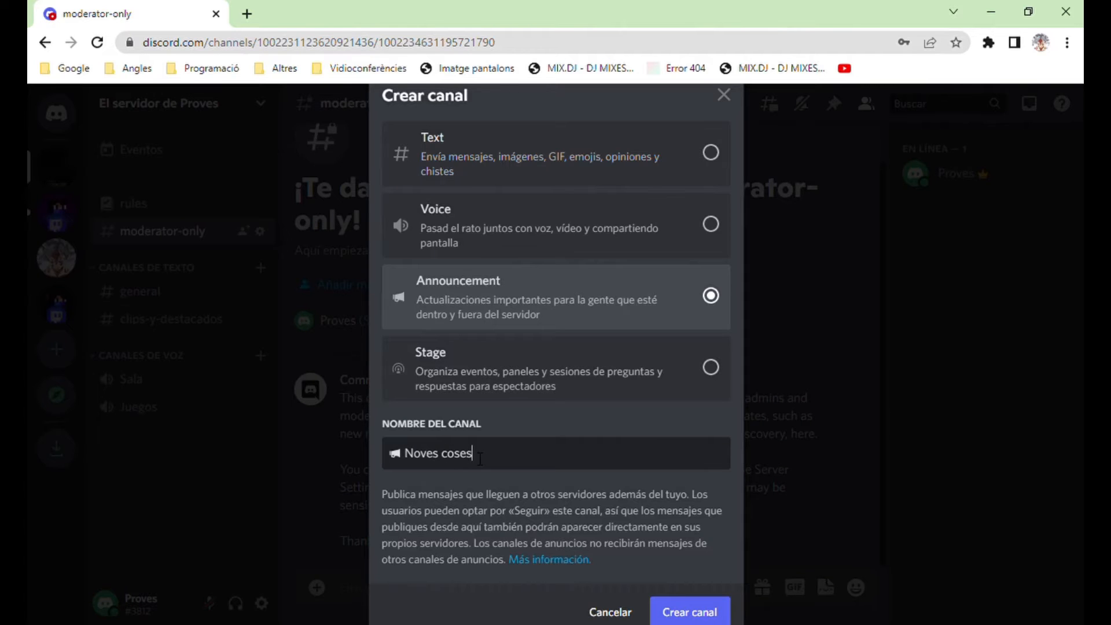
pyautogui.press('Return')
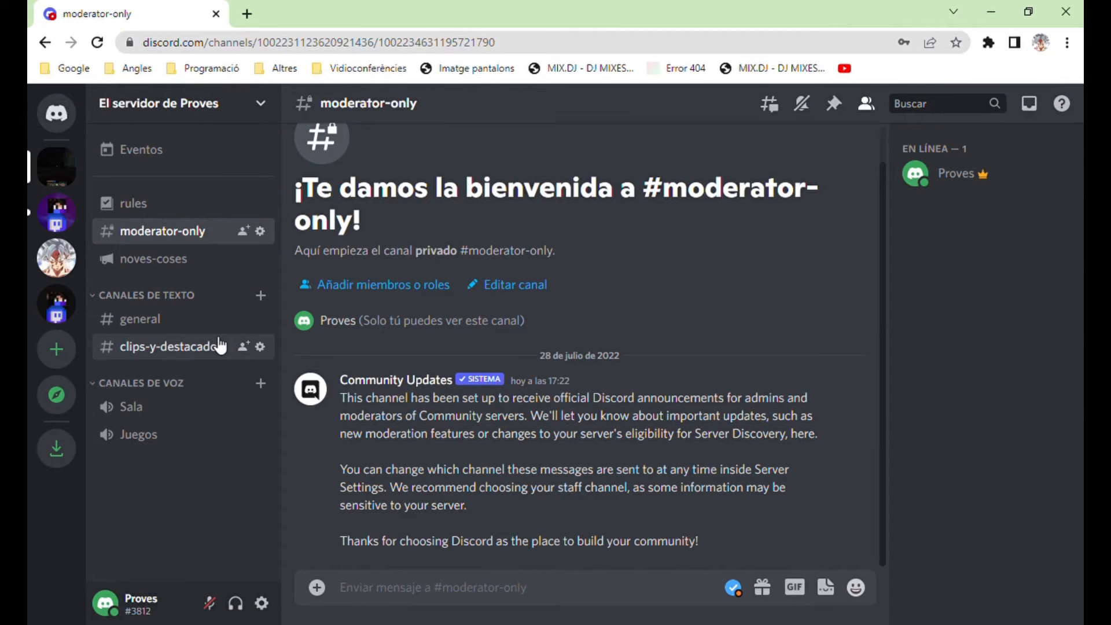
# Step: Post the messages "Tenim server" and "suuuu" in the noves-coses channel
pyautogui.click(218, 262)
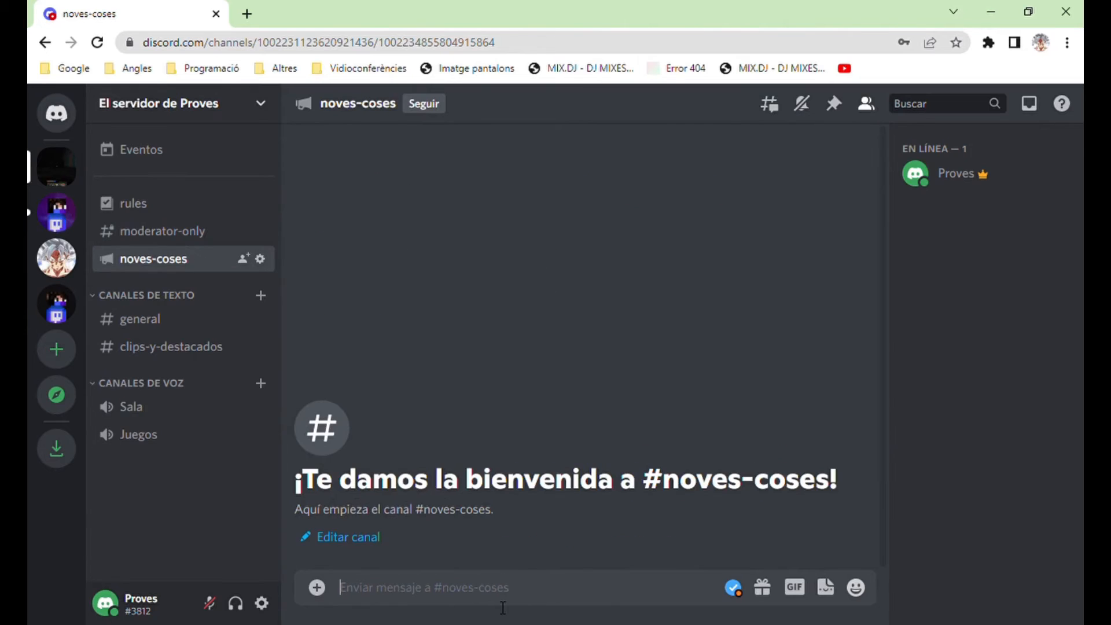
pyautogui.write('Tenim serve')
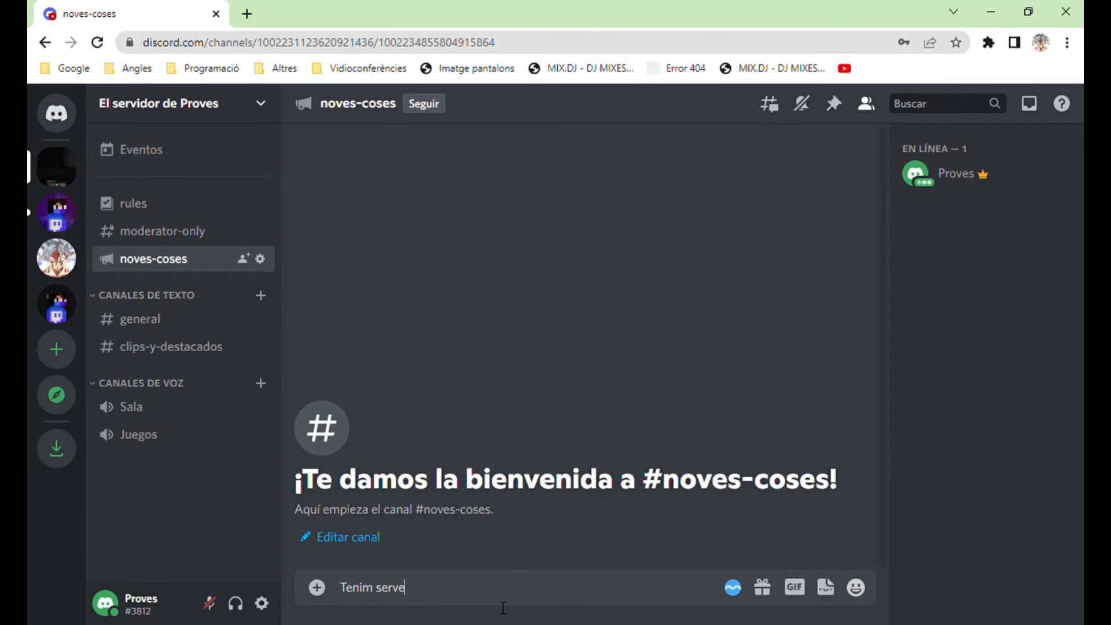
pyautogui.write('r')
pyautogui.press('Return')
pyautogui.write('s')
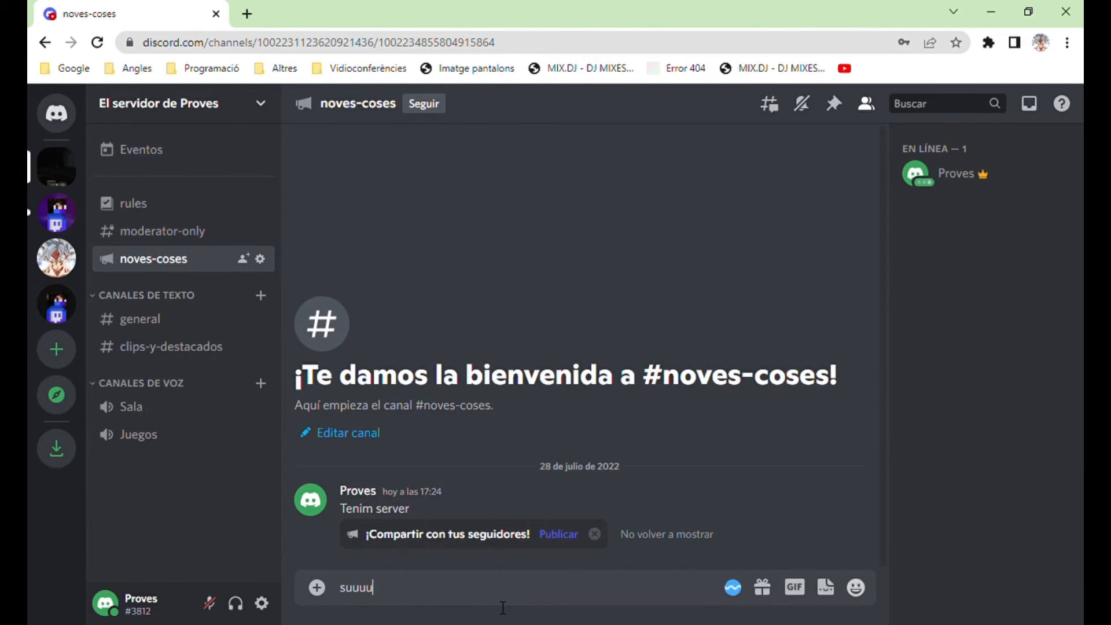
pyautogui.write('uuuu')
pyautogui.press('Return')
# Step: Clear the share-with-followers prompt under the messages posted in noves-coses
pyautogui.click(573, 490)
pyautogui.click(586, 498)
pyautogui.click(556, 533)
pyautogui.click(699, 429)
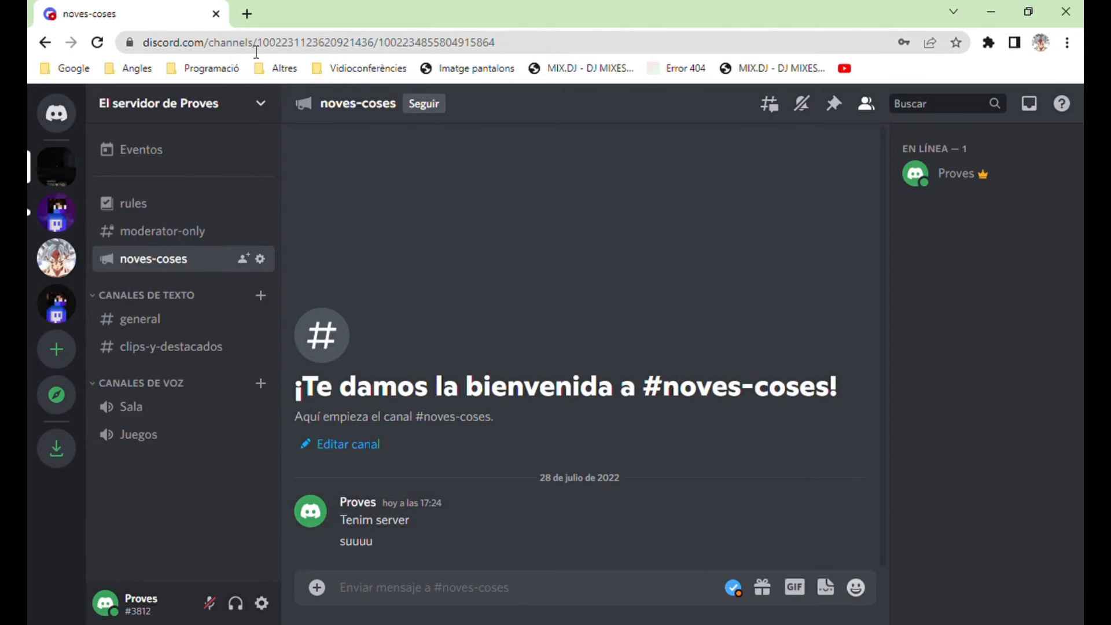
# Step: Search the web for "mee6" in a new browser tab
pyautogui.click(251, 14)
pyautogui.write('mee6')
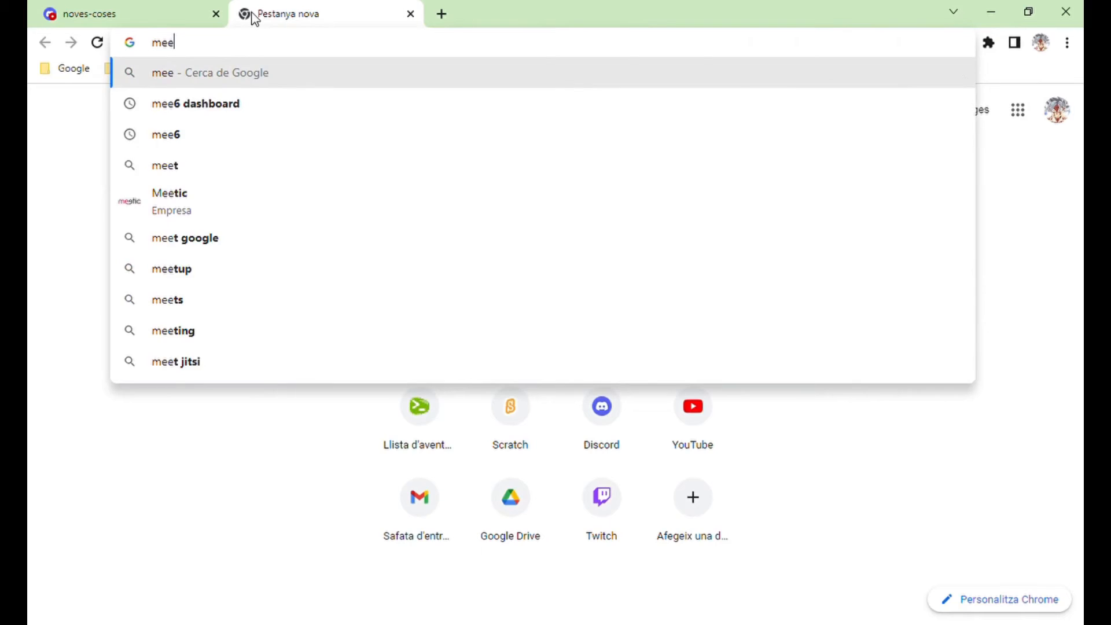
pyautogui.press('Return')
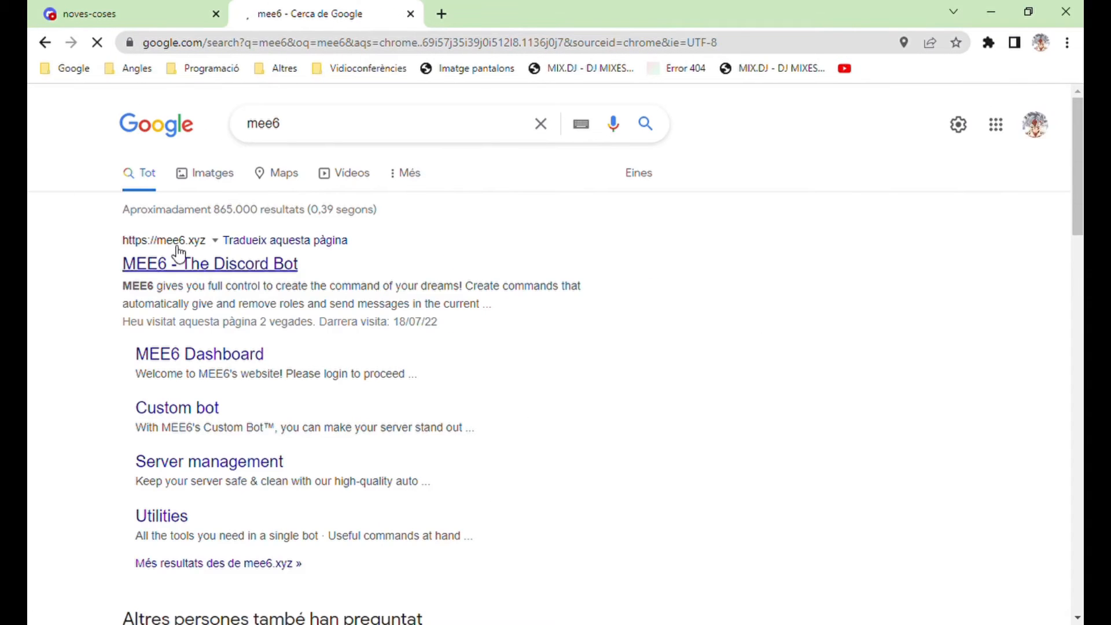
# Step: Open the MEE6 dashboard from the search results, choose "El servidor de Proves" for setup and dismiss the changelog
pyautogui.click(211, 268)
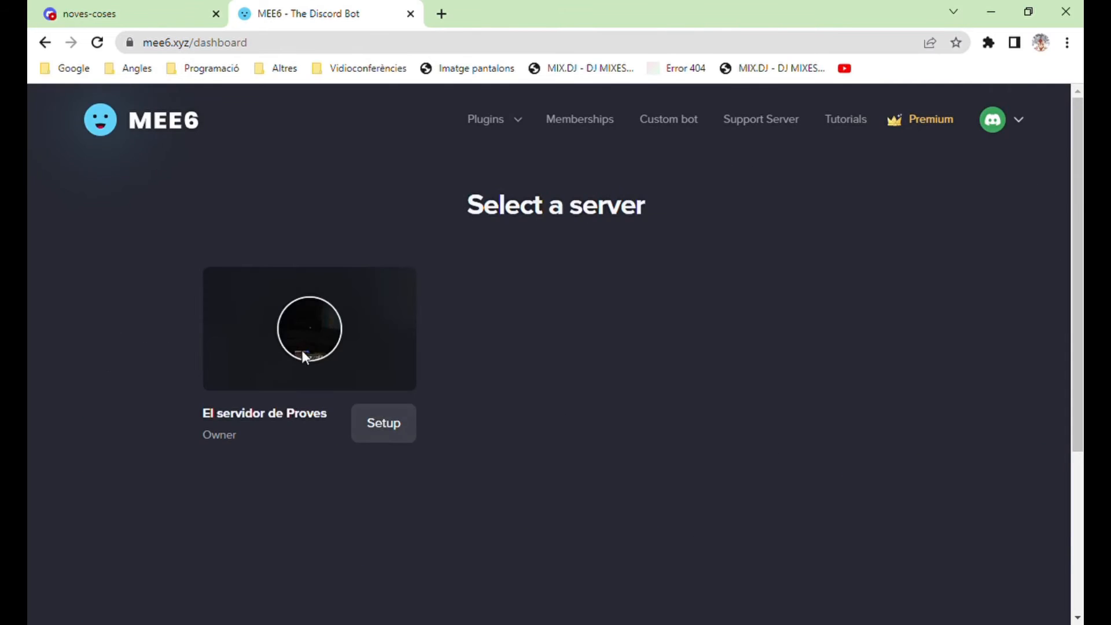
pyautogui.click(384, 434)
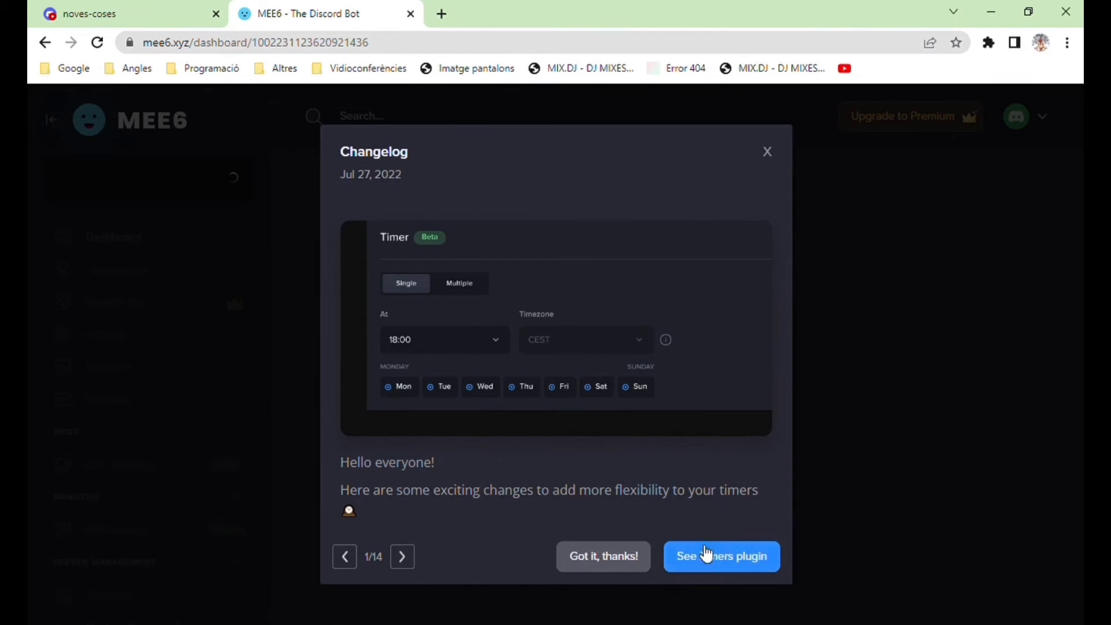
pyautogui.click(702, 573)
# Step: In the Welcome plugin, turn on the message for users who join the server, with a welcome card
pyautogui.scroll(-3, 593, 367)
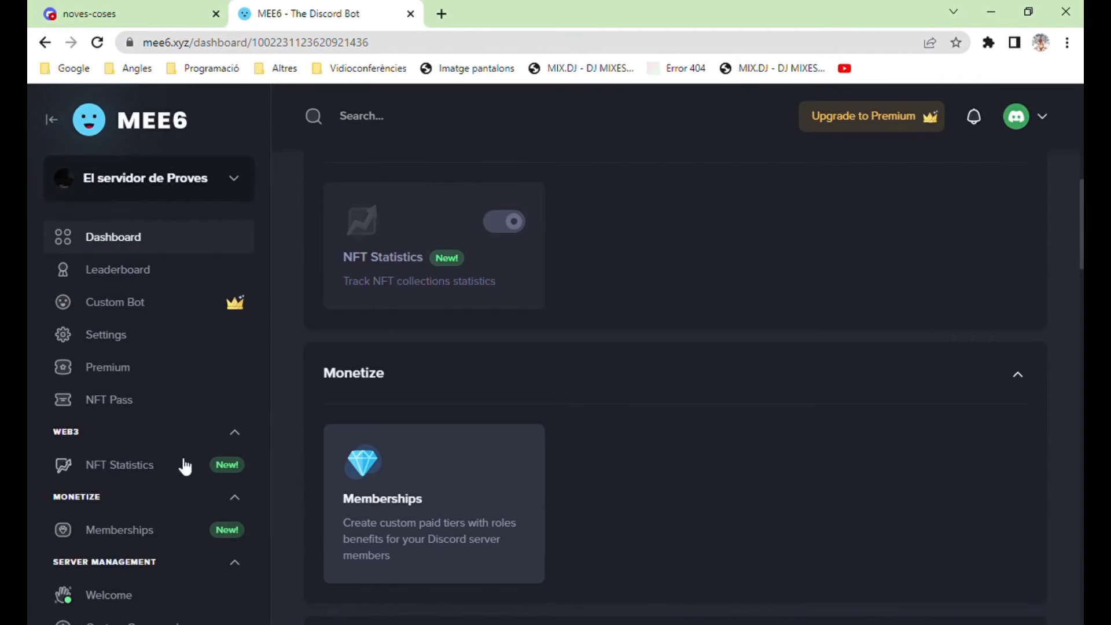
pyautogui.scroll(-3, 156, 464)
pyautogui.click(110, 433)
pyautogui.click(962, 291)
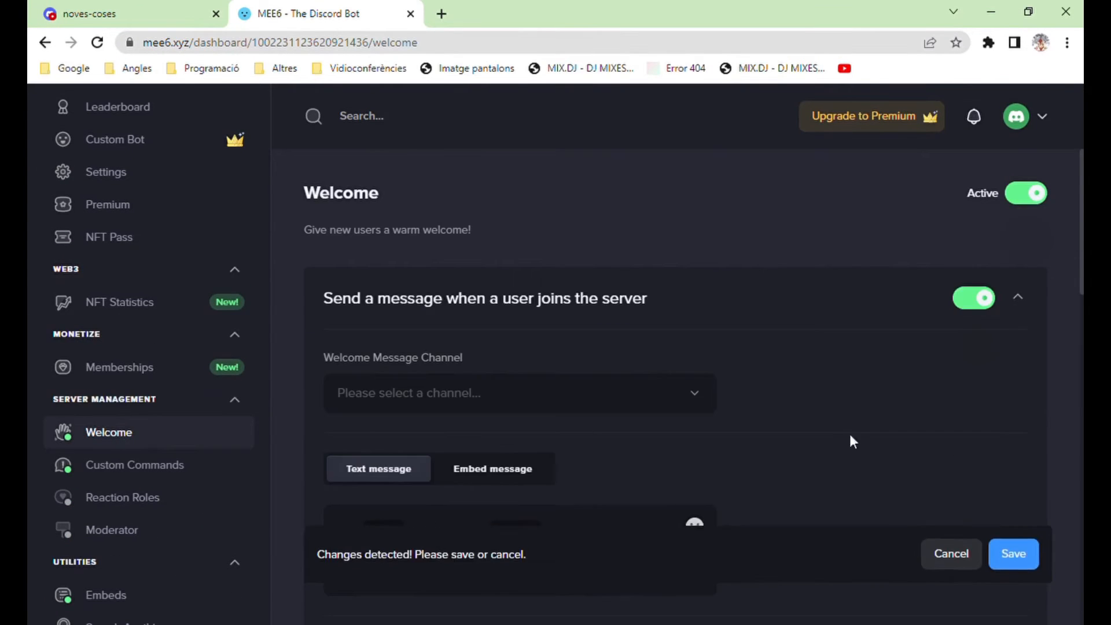
pyautogui.scroll(-5, 548, 352)
pyautogui.scroll(-2, 590, 335)
pyautogui.click(689, 238)
pyautogui.scroll(-2, 644, 459)
pyautogui.scroll(7, 644, 459)
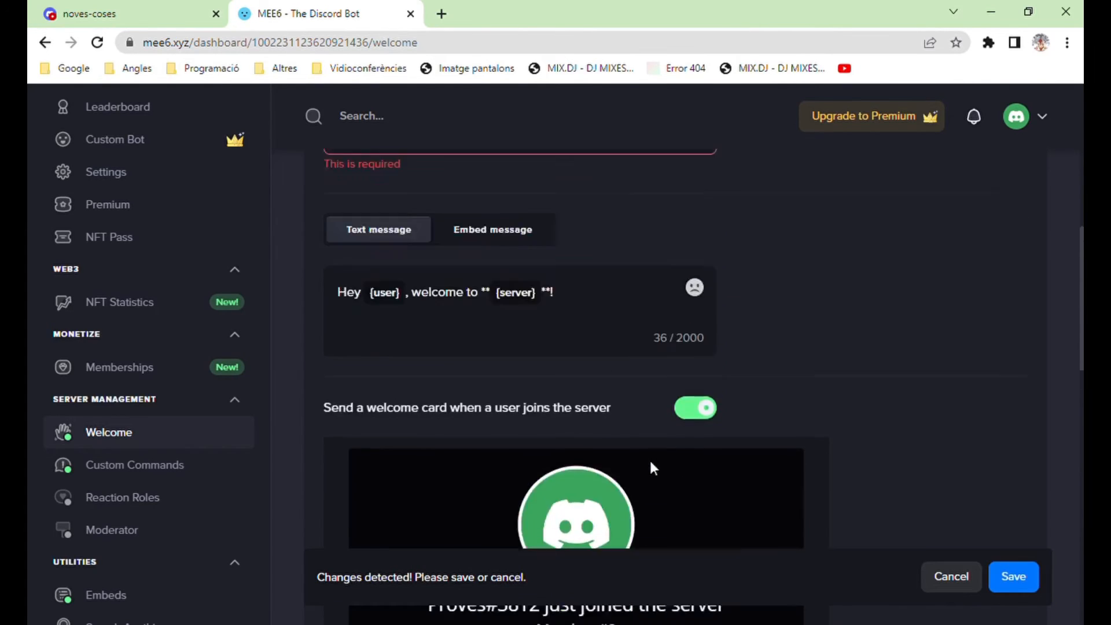
# Step: Set the welcome message channel to clips-y-destacados and save the changes
pyautogui.click(512, 215)
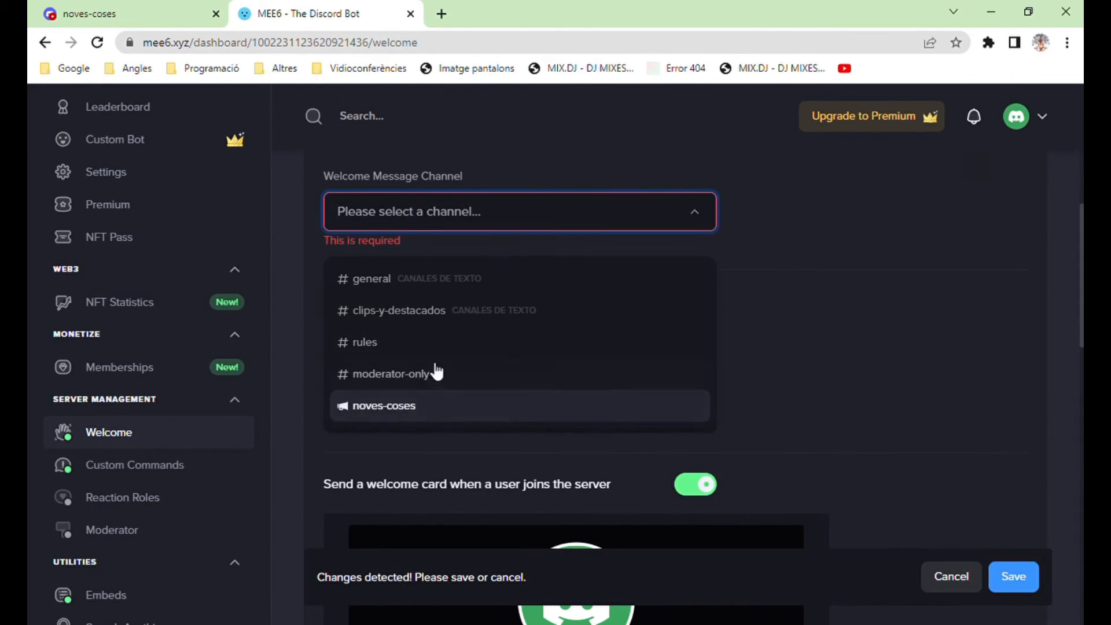
pyautogui.click(447, 310)
pyautogui.click(1013, 576)
# Step: Turn on the message for users who leave the server, select its goodbye channel and save
pyautogui.scroll(-15, 829, 421)
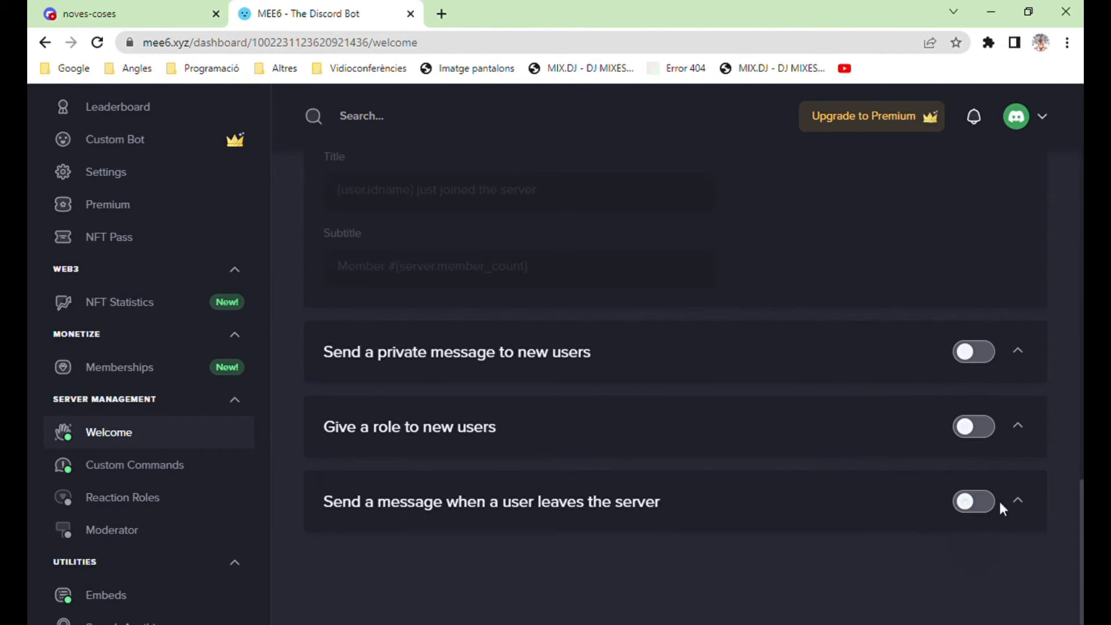
pyautogui.click(978, 502)
pyautogui.scroll(-4, 503, 350)
pyautogui.click(492, 366)
pyautogui.click(467, 454)
pyautogui.click(1013, 577)
pyautogui.scroll(10, 763, 322)
pyautogui.scroll(8, 764, 323)
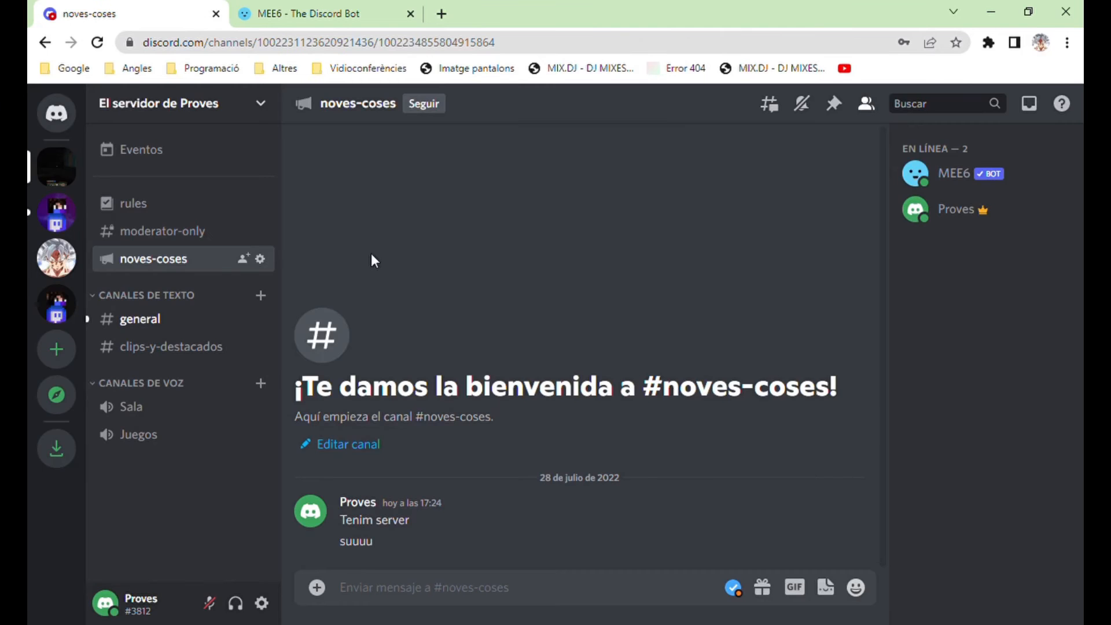
# Step: Switch to Discord and create a new role named "Bot" in the settings of El servidor de Proves
pyautogui.click(204, 103)
pyautogui.click(201, 215)
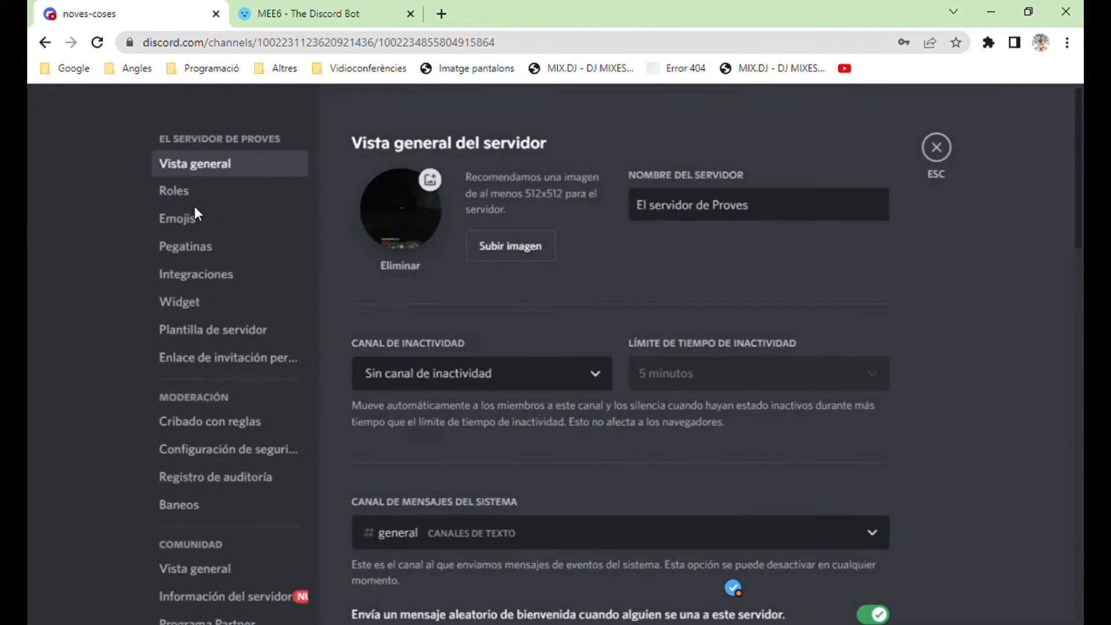
pyautogui.click(234, 190)
pyautogui.click(855, 295)
pyautogui.write('Bot')
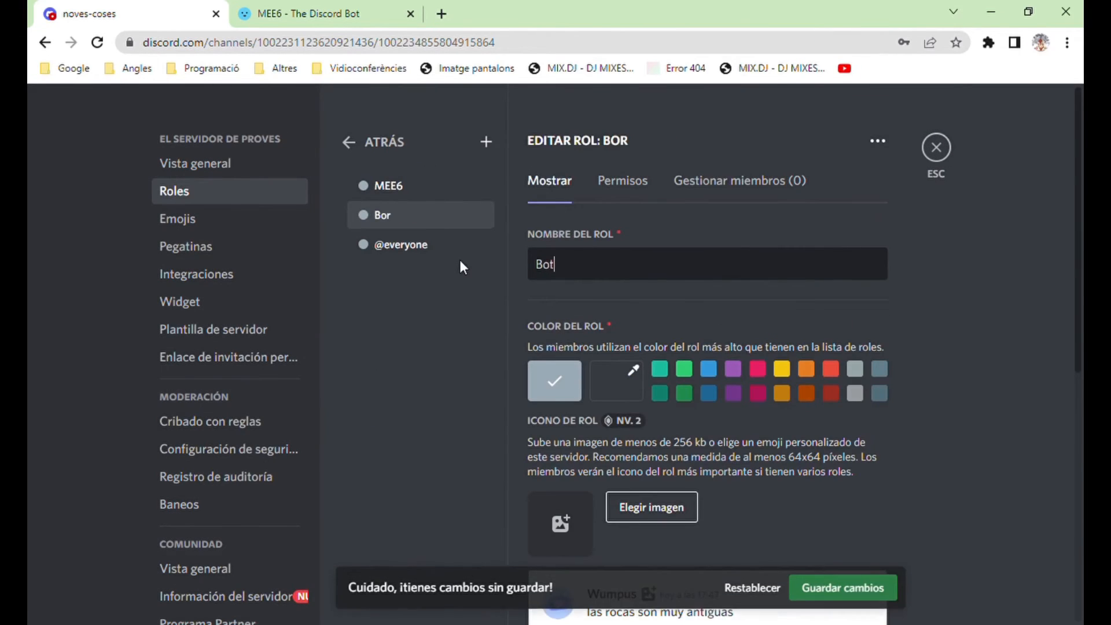
# Step: Give the Bot role a light green colour and enable the two options further below its icon setting
pyautogui.click(684, 369)
pyautogui.scroll(-5, 703, 383)
pyautogui.scroll(-1, 874, 358)
pyautogui.click(871, 344)
pyautogui.click(871, 423)
pyautogui.scroll(-1, 940, 399)
pyautogui.scroll(10, 926, 388)
# Step: Grant the Bot role the general server permissions, including managing channels, managing roles, and managing emojis and stickers
pyautogui.click(623, 180)
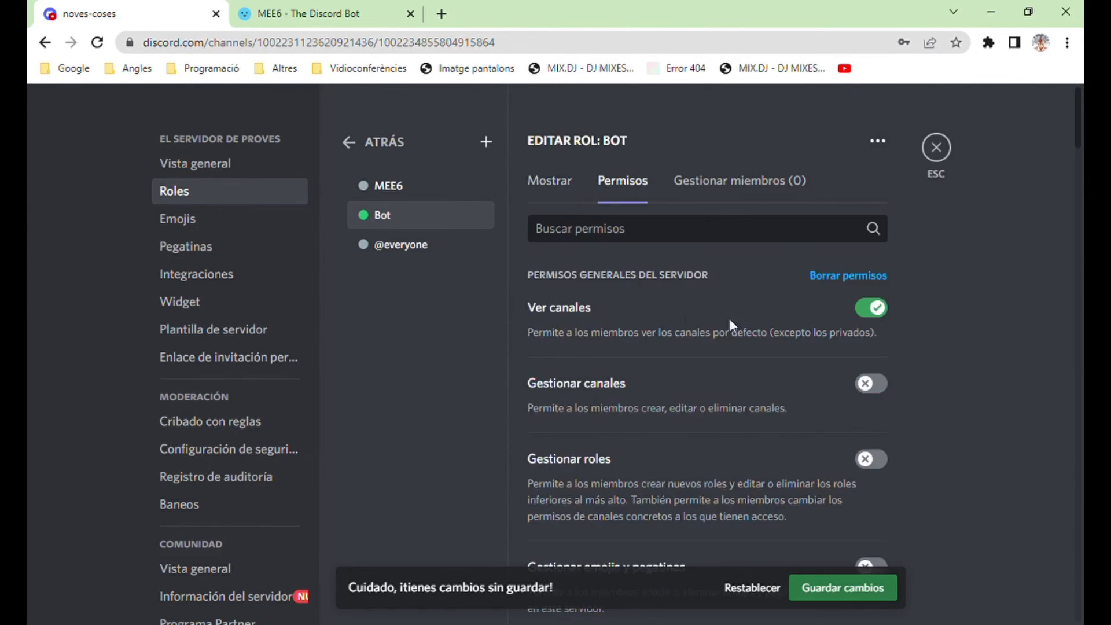
pyautogui.scroll(-1, 851, 315)
pyautogui.click(871, 302)
pyautogui.click(870, 377)
pyautogui.click(871, 485)
pyautogui.scroll(-1, 871, 486)
pyautogui.click(871, 490)
pyautogui.scroll(-1, 868, 491)
pyautogui.click(870, 505)
pyautogui.scroll(-2, 870, 507)
pyautogui.click(870, 510)
pyautogui.click(871, 521)
# Step: Grant the Bot role the switched-off permissions in the middle of the list, past the general server ones
pyautogui.scroll(-6, 886, 451)
pyautogui.click(873, 342)
pyautogui.click(870, 418)
pyautogui.click(870, 426)
pyautogui.scroll(-17, 905, 419)
pyautogui.click(871, 466)
pyautogui.scroll(-2, 923, 457)
pyautogui.click(871, 524)
pyautogui.scroll(-3, 941, 466)
# Step: Grant the Bot role the remaining permissions at the end of the list, including Gestionar eventos and Administrador, and save
pyautogui.scroll(-10, 941, 467)
pyautogui.click(873, 315)
pyautogui.click(873, 438)
pyautogui.click(873, 509)
pyautogui.click(873, 523)
pyautogui.scroll(-3, 876, 526)
pyautogui.click(875, 543)
pyautogui.click(873, 464)
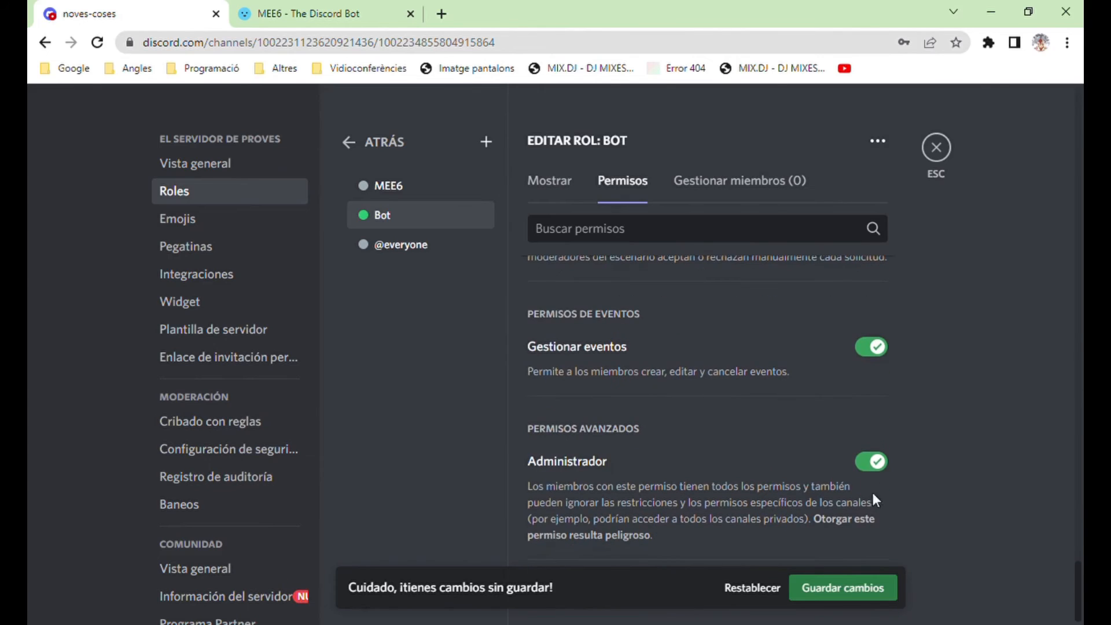
pyautogui.click(839, 586)
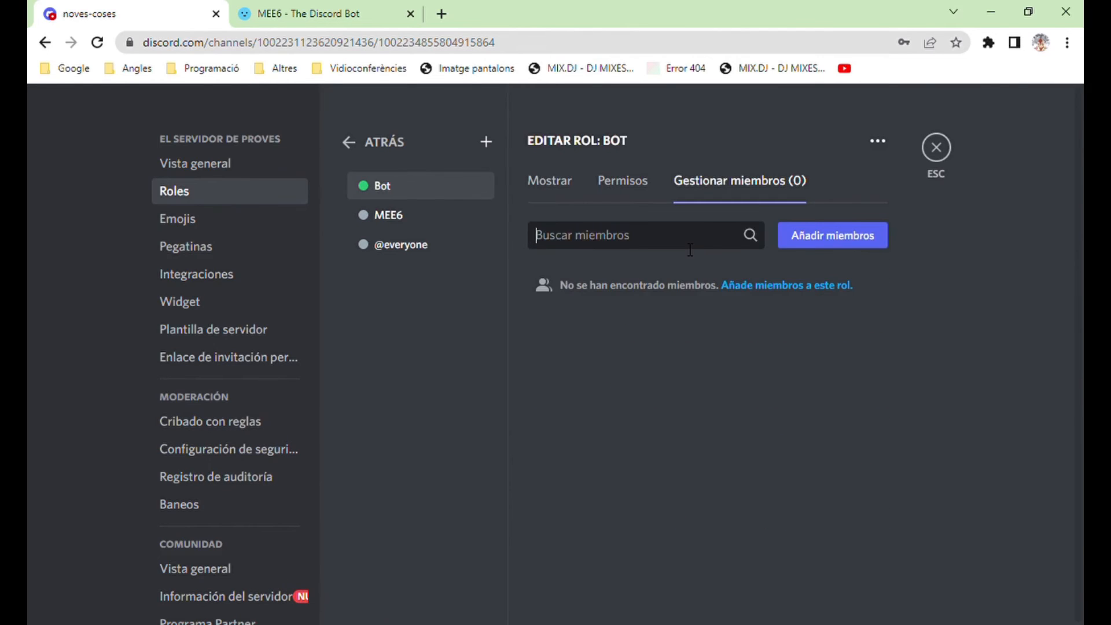
# Step: Add the MEE6 bot as a member of the Bot role and close the server settings
pyautogui.click(833, 235)
pyautogui.click(459, 359)
pyautogui.click(700, 515)
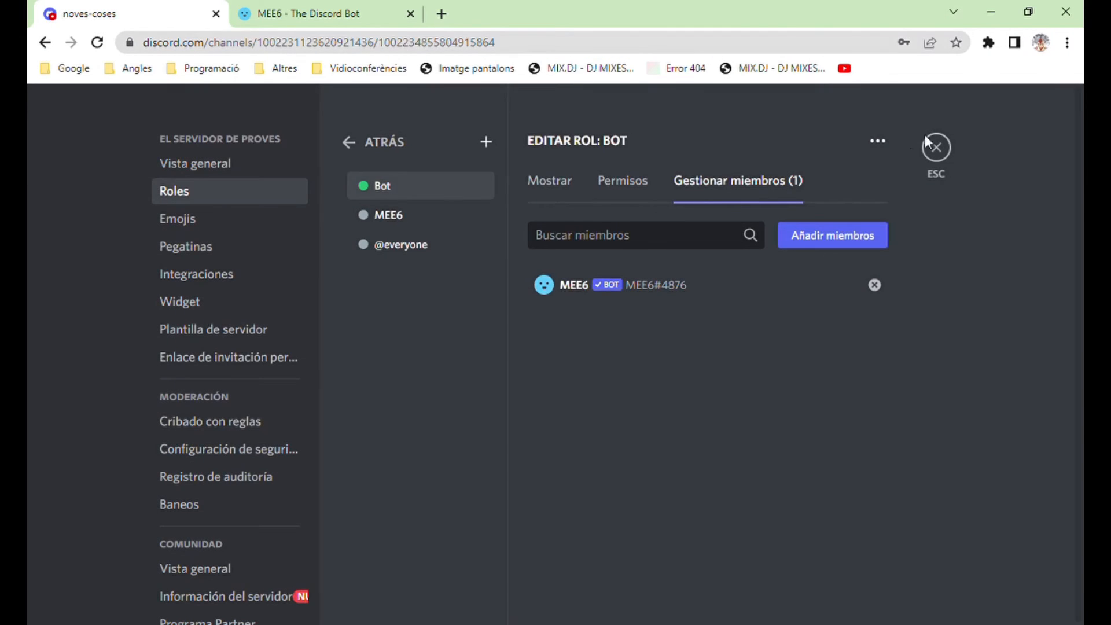
pyautogui.click(936, 148)
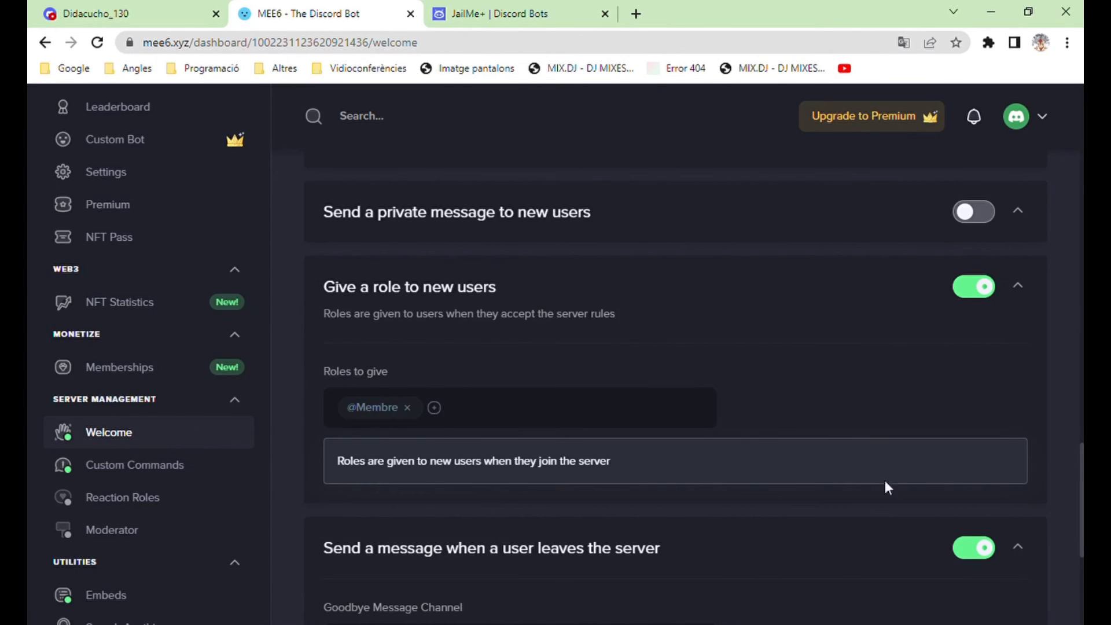
# Step: Check the grouped member list in the general channel and MEE6's welcome messages in bienvenidas-despedidas
pyautogui.click(130, 13)
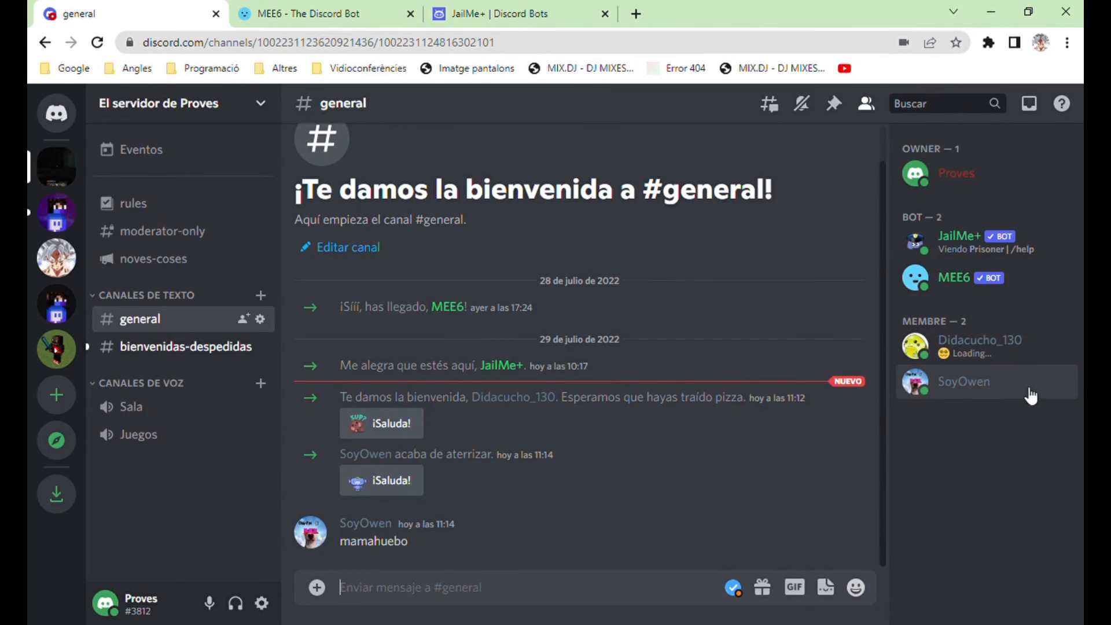
pyautogui.click(216, 352)
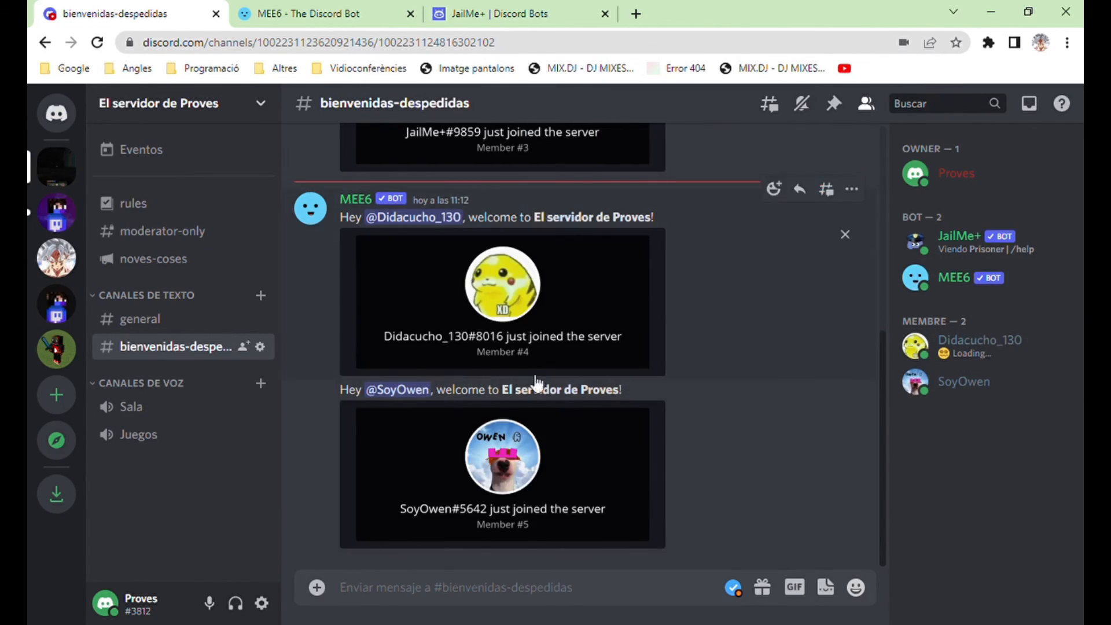
pyautogui.scroll(5, 521, 373)
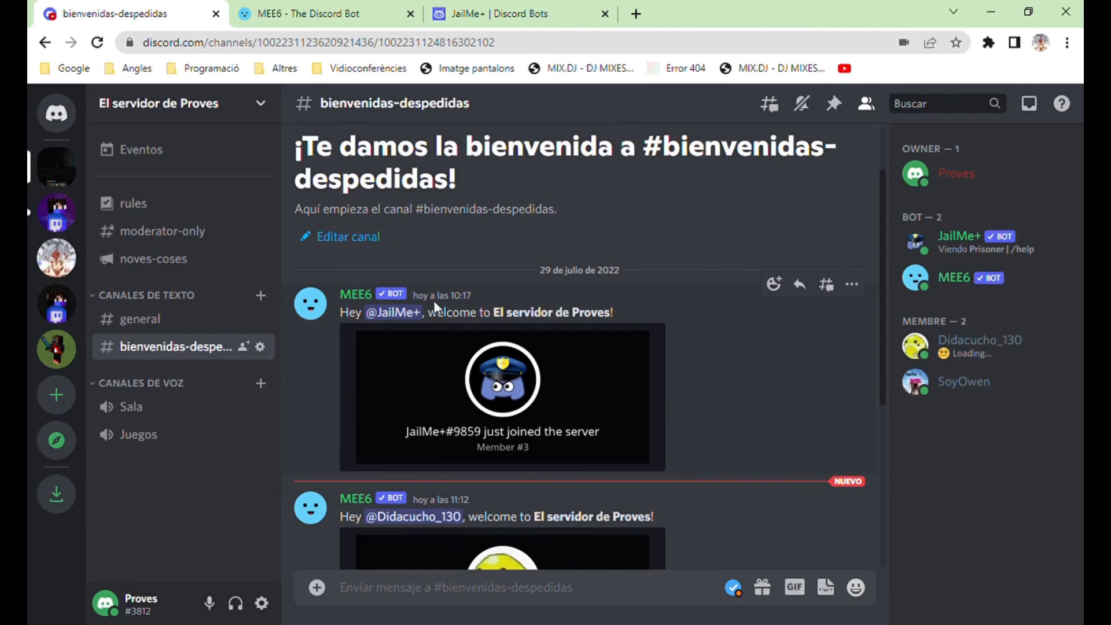
pyautogui.scroll(-5, 590, 387)
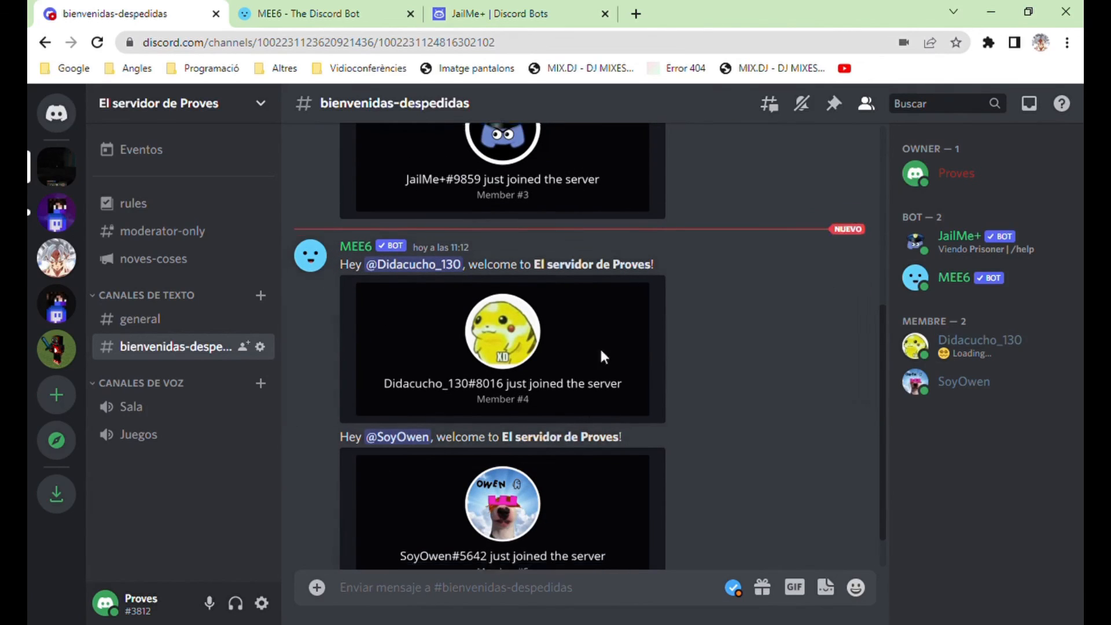
pyautogui.scroll(-1, 578, 324)
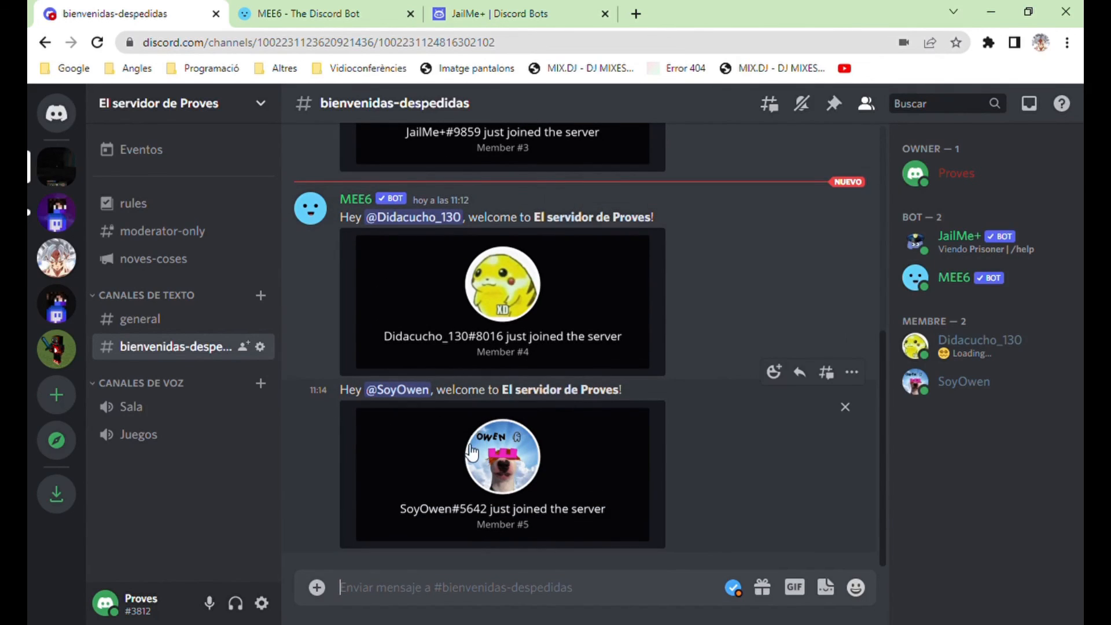